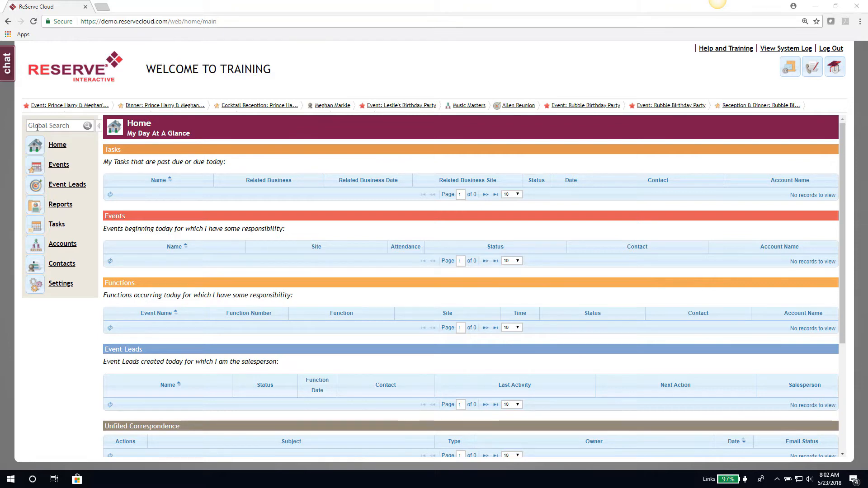
Open the services of the Dinner function in the Prince Harry & Meghan's Wedding event on 05/19/2018.
{"action": "left_click", "coordinate": [60, 165]}
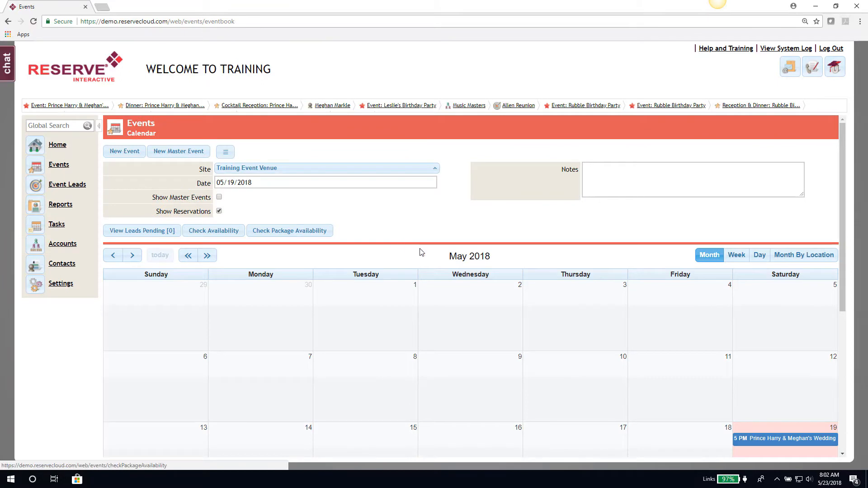
{"action": "scroll", "coordinate": [446, 271], "scroll_direction": "down", "scroll_amount": 3}
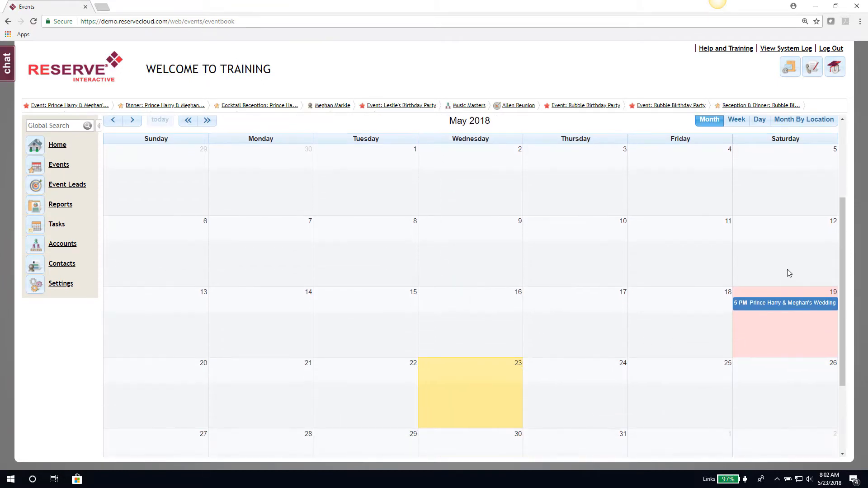
{"action": "mouse_move", "coordinate": [776, 307]}
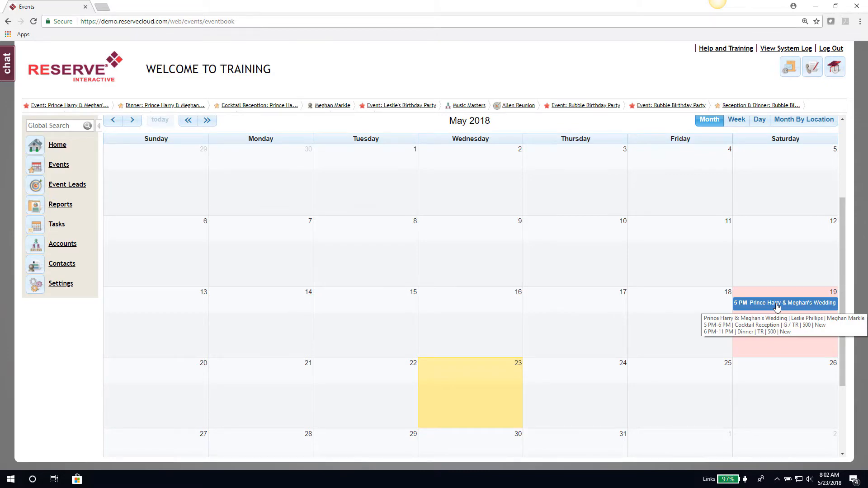
{"action": "left_click", "coordinate": [776, 307]}
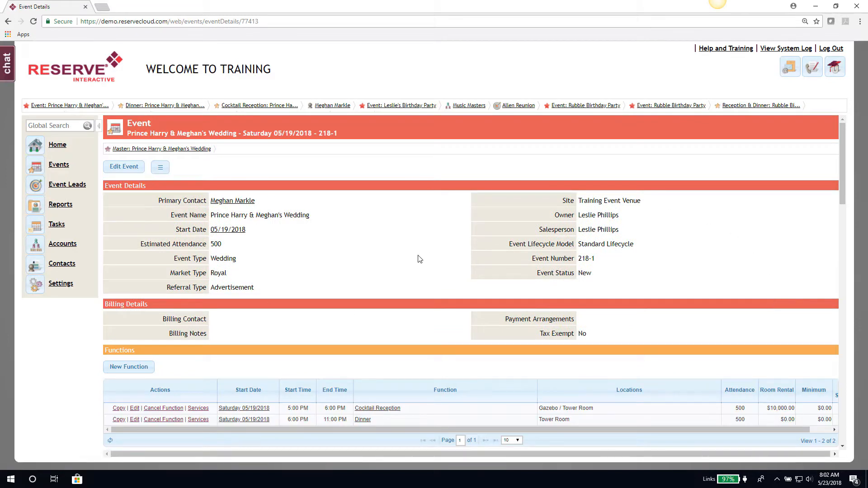
{"action": "scroll", "coordinate": [417, 259], "scroll_direction": "down", "scroll_amount": 1}
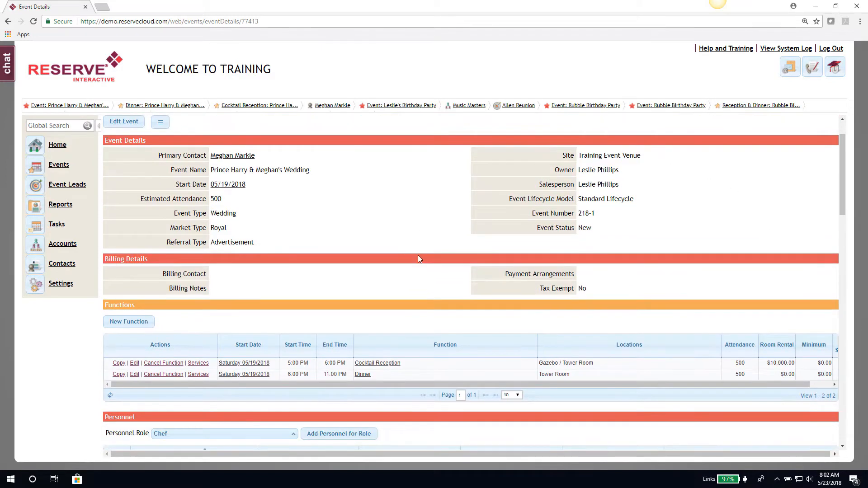
{"action": "left_click", "coordinate": [197, 374]}
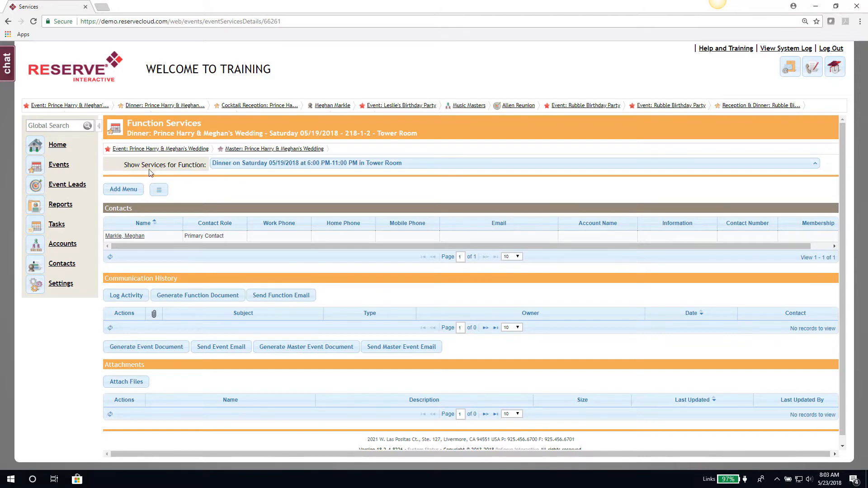
View the services of the Cocktail Reception function and return to those of the Dinner function.
{"action": "left_click", "coordinate": [252, 164]}
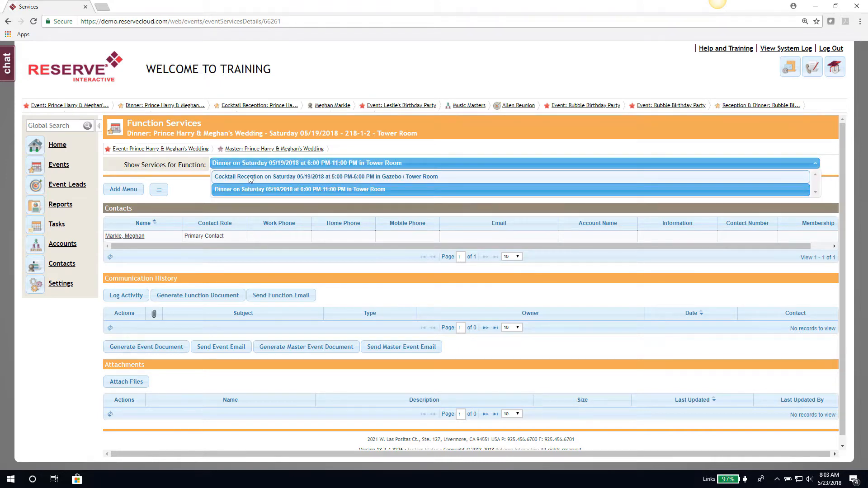
{"action": "left_click", "coordinate": [250, 178]}
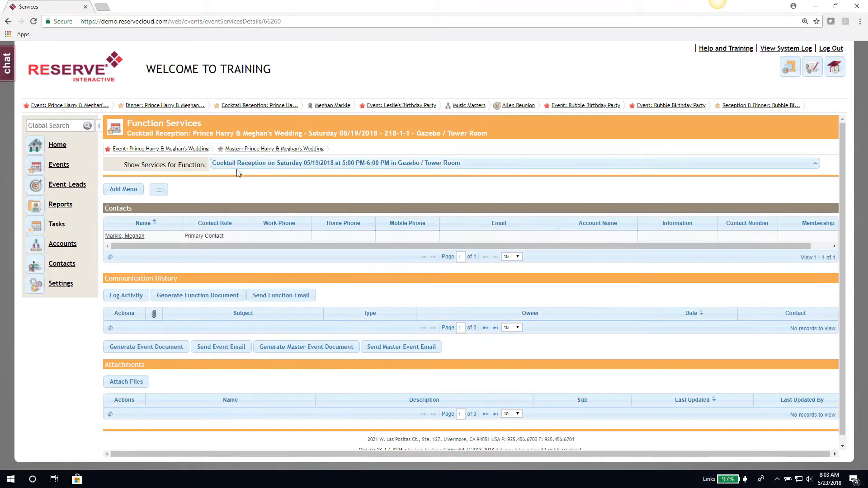
{"action": "left_click", "coordinate": [261, 165]}
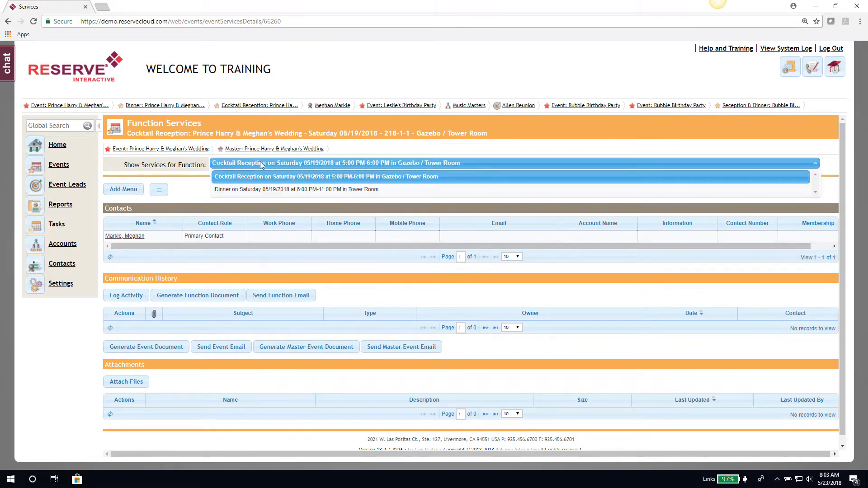
{"action": "left_click", "coordinate": [254, 188]}
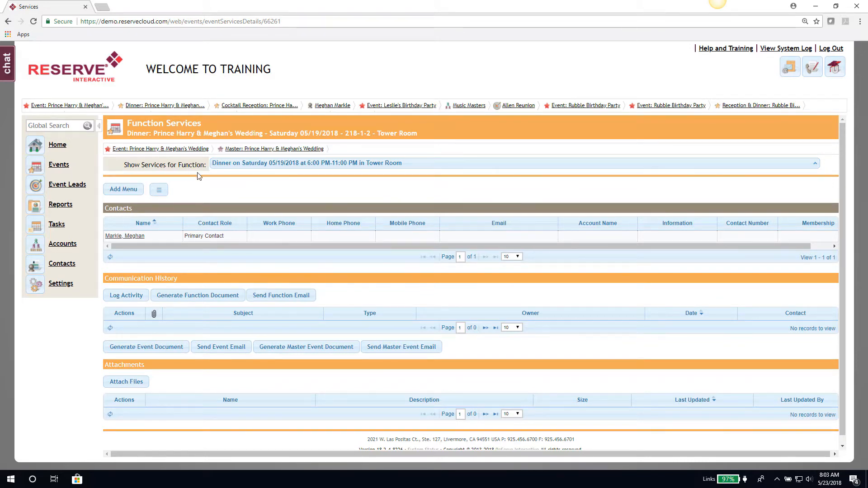
Add the *Dinner Menu and *Set Up Details menus to the Dinner function.
{"action": "left_click", "coordinate": [124, 191]}
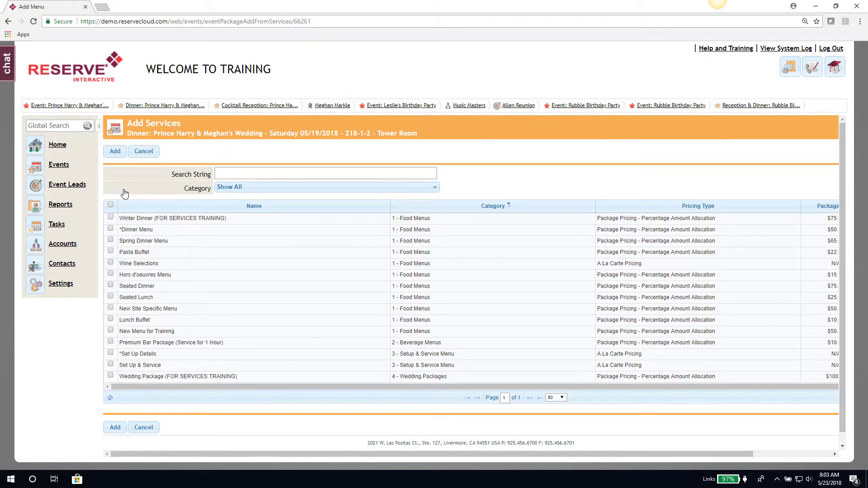
{"action": "left_click", "coordinate": [110, 228]}
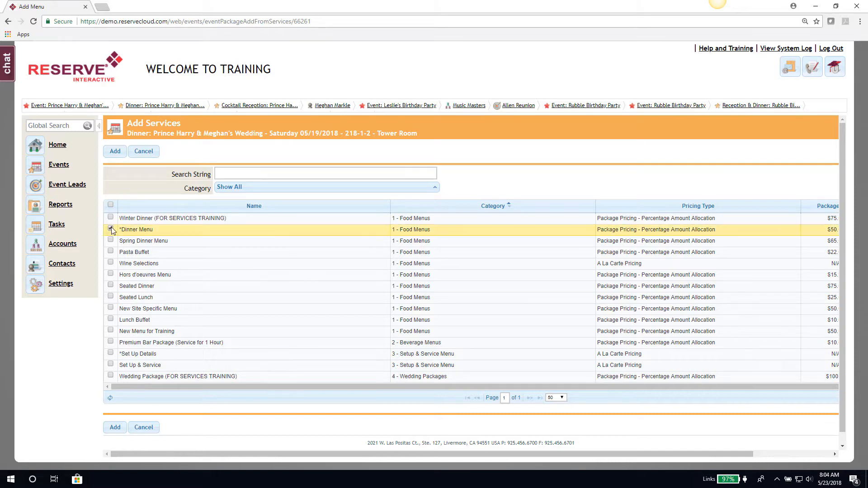
{"action": "left_click", "coordinate": [111, 352]}
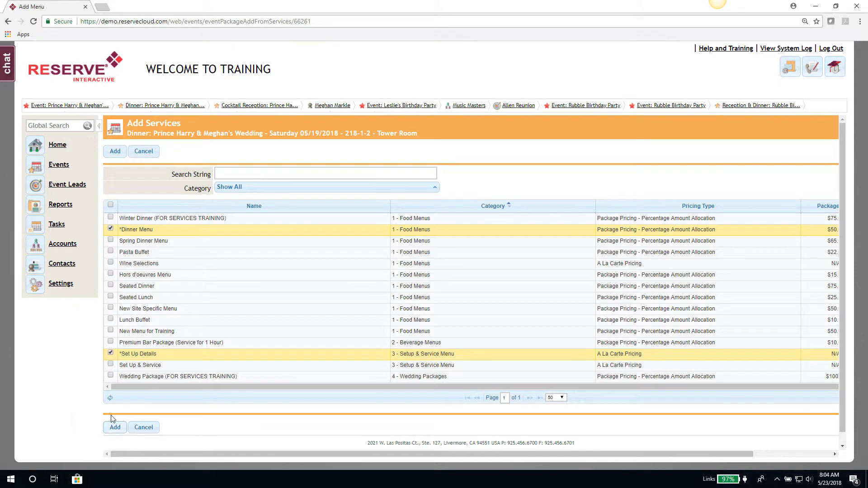
{"action": "left_click", "coordinate": [114, 428]}
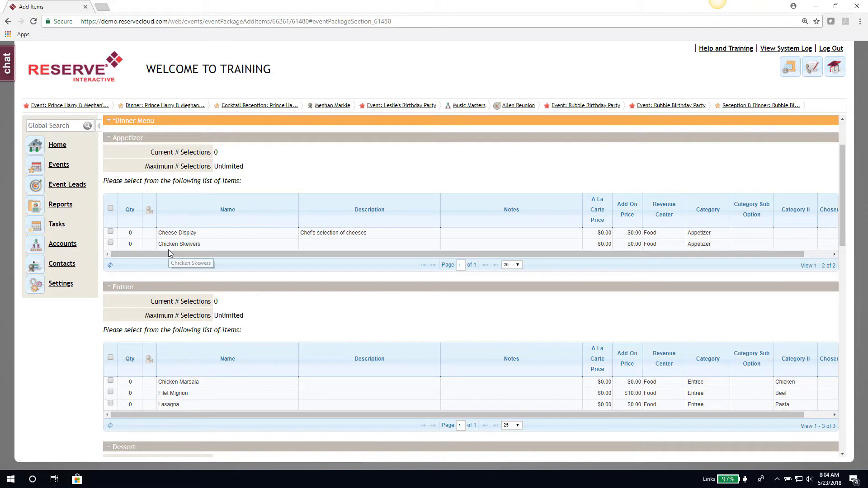
Select all appetizers and give Cheese Display a quantity of 3 and the note "Add olives".
{"action": "left_click", "coordinate": [110, 210]}
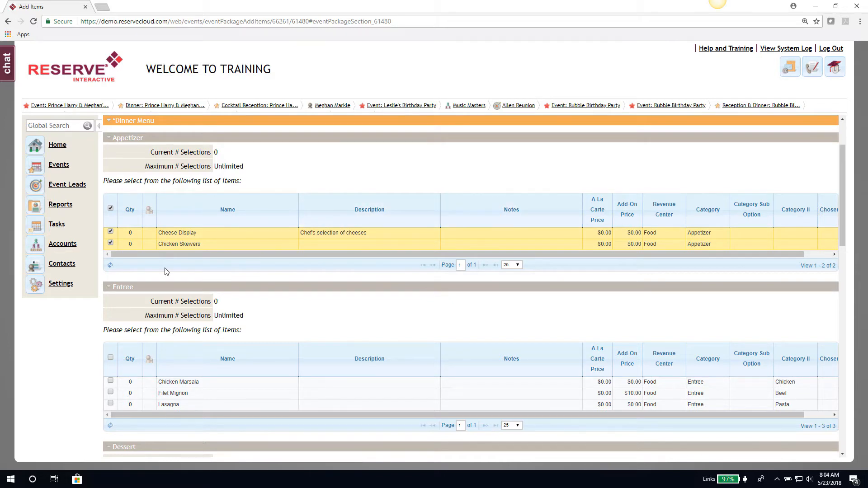
{"action": "left_click", "coordinate": [129, 233]}
{"action": "type", "text": "3"}
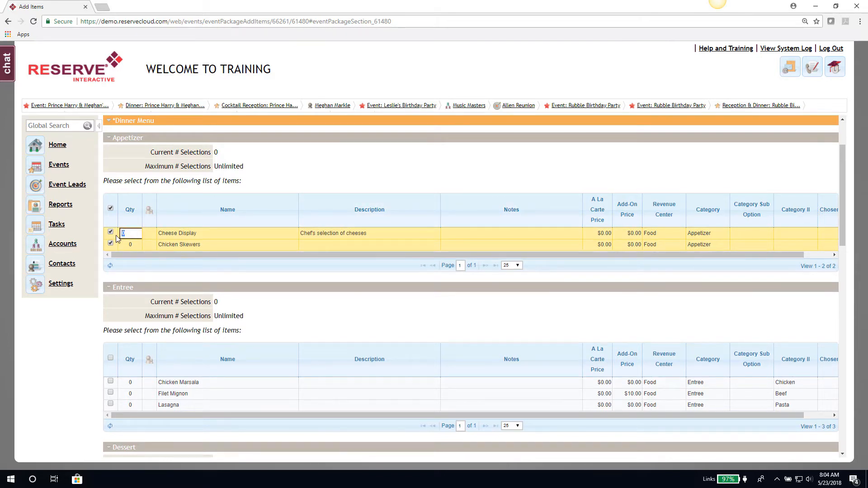
{"action": "left_click", "coordinate": [458, 234]}
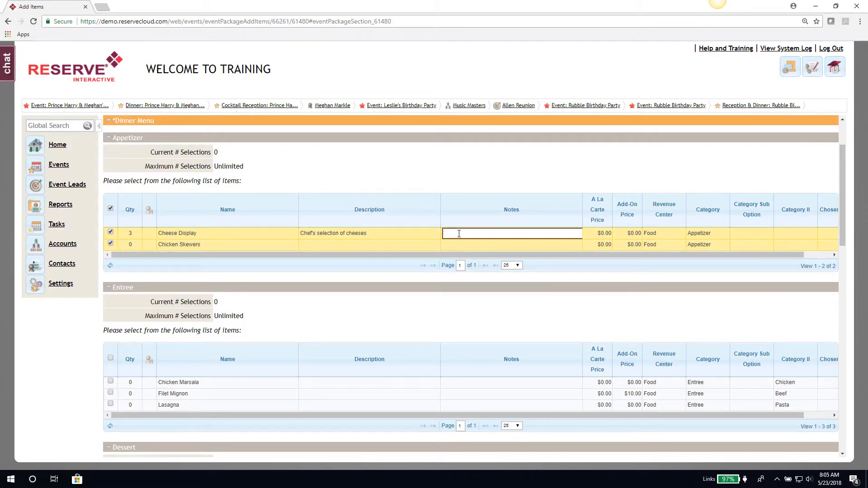
{"action": "type", "text": "Add "}
{"action": "type", "text": "oliv"}
{"action": "type", "text": "ves"}
Enter "Selection of sauces" as the description of the Chicken Skewers appetizer.
{"action": "left_click", "coordinate": [367, 234]}
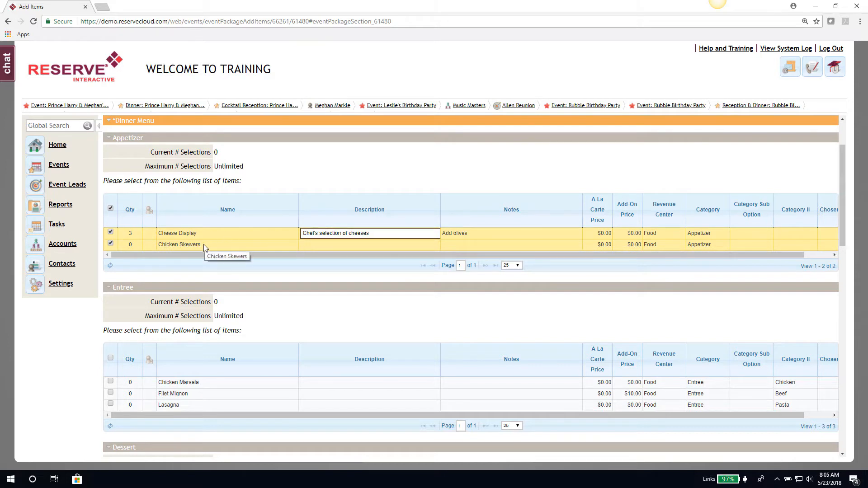
{"action": "left_click", "coordinate": [316, 246]}
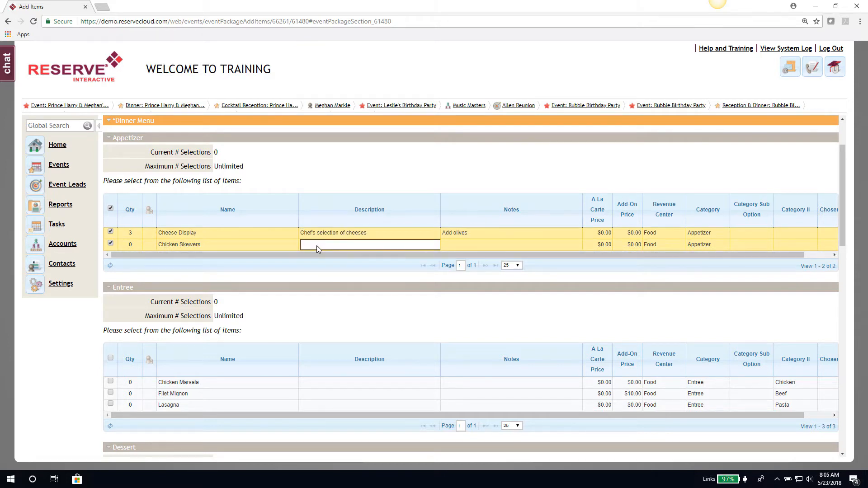
{"action": "type", "text": "Selection of sauces"}
Select the Chicken Marsala and Filet Mignon entrees and set the Filet Mignon quantity to 10.
{"action": "scroll", "coordinate": [354, 266], "scroll_direction": "down", "scroll_amount": 2}
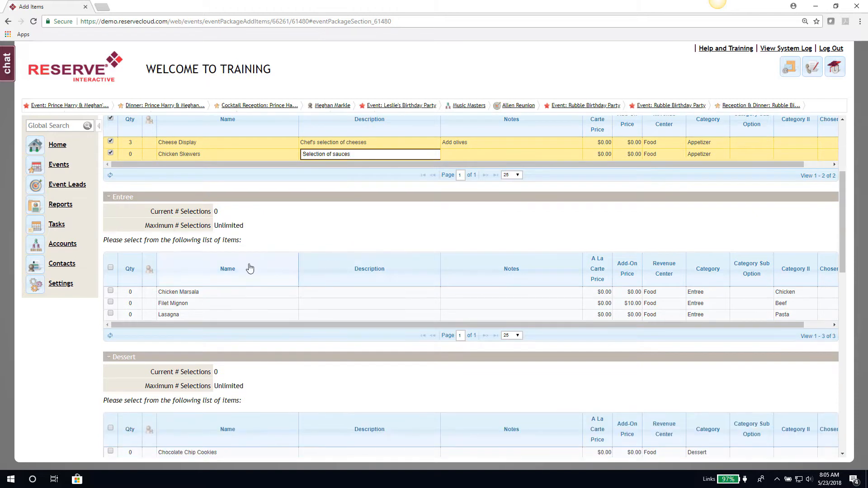
{"action": "left_click", "coordinate": [110, 291]}
{"action": "left_click", "coordinate": [110, 302]}
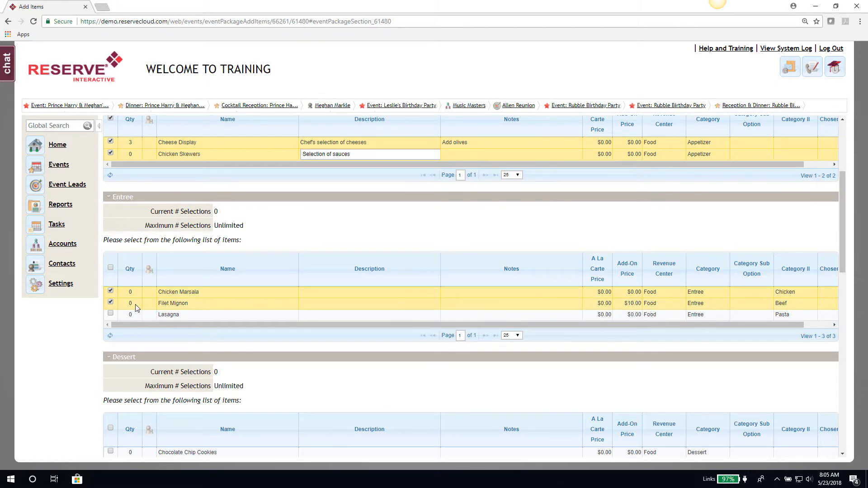
{"action": "left_click", "coordinate": [119, 306]}
{"action": "type", "text": "10"}
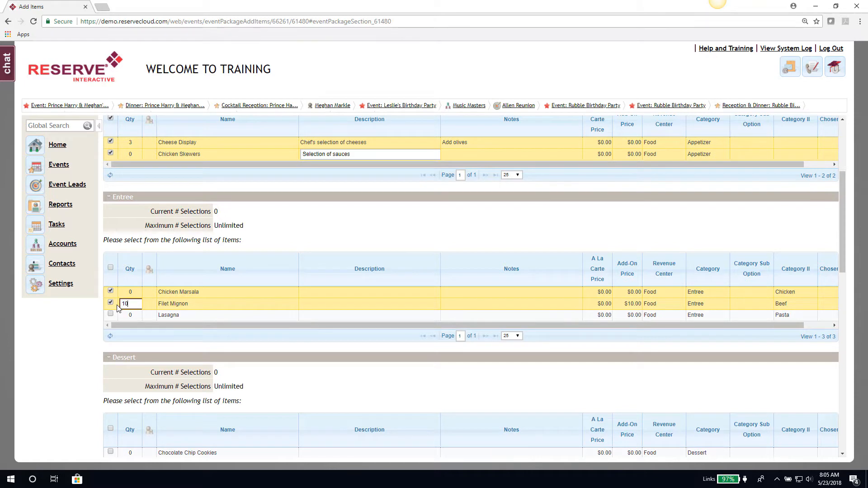
Select Cheesecake as the dessert and give it the note "Add strawberries".
{"action": "scroll", "coordinate": [126, 308], "scroll_direction": "down", "scroll_amount": 3}
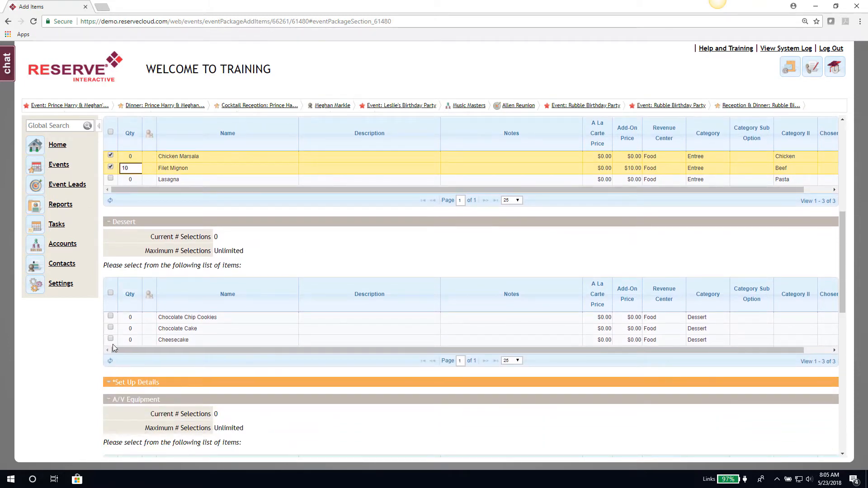
{"action": "left_click", "coordinate": [110, 339]}
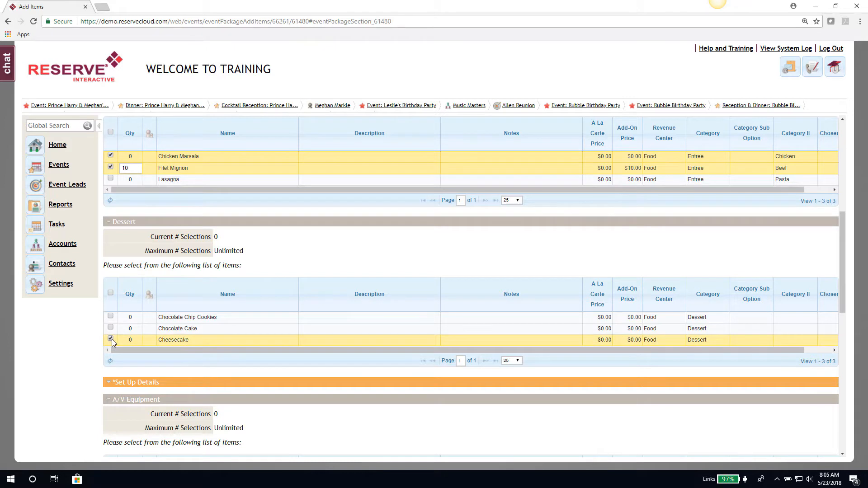
{"action": "left_click", "coordinate": [451, 339]}
{"action": "type", "text": "d s"}
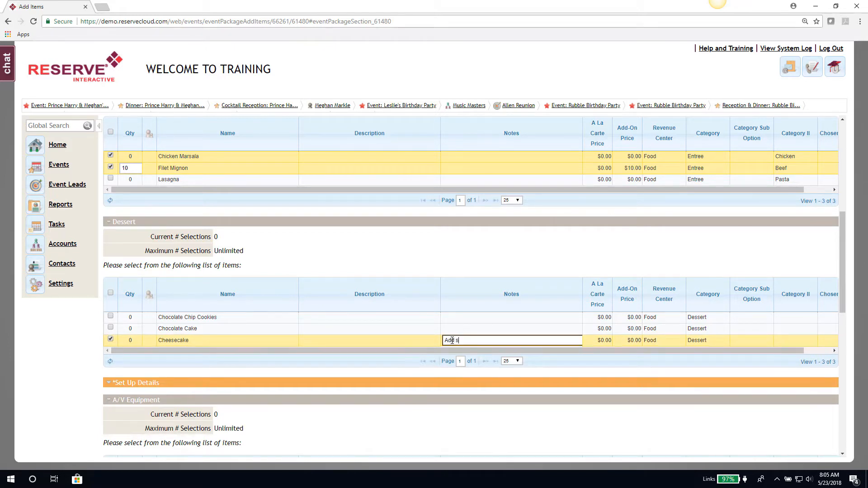
{"action": "type", "text": "ta"}
{"action": "type", "text": "rawberries"}
Select both A/V items, giving LCD Projector a quantity of 1 and the note "set up in the back".
{"action": "scroll", "coordinate": [352, 324], "scroll_direction": "down", "scroll_amount": 2}
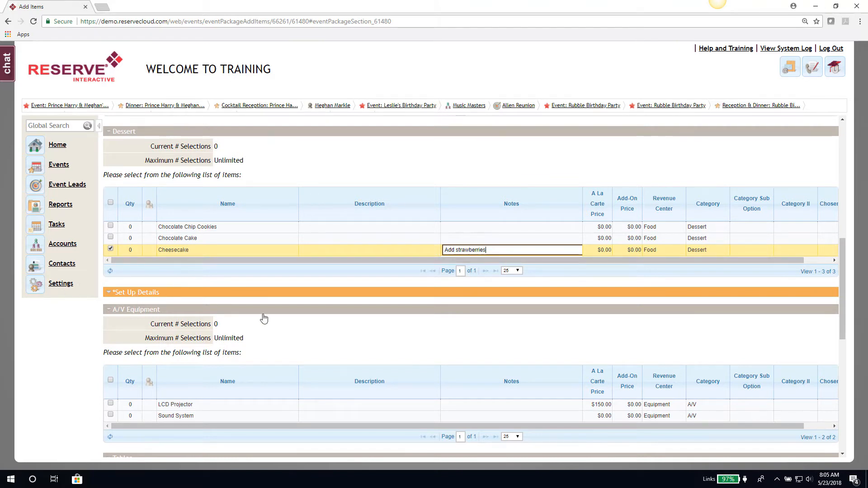
{"action": "scroll", "coordinate": [270, 318], "scroll_direction": "down", "scroll_amount": 1}
{"action": "scroll", "coordinate": [271, 319], "scroll_direction": "down", "scroll_amount": 2}
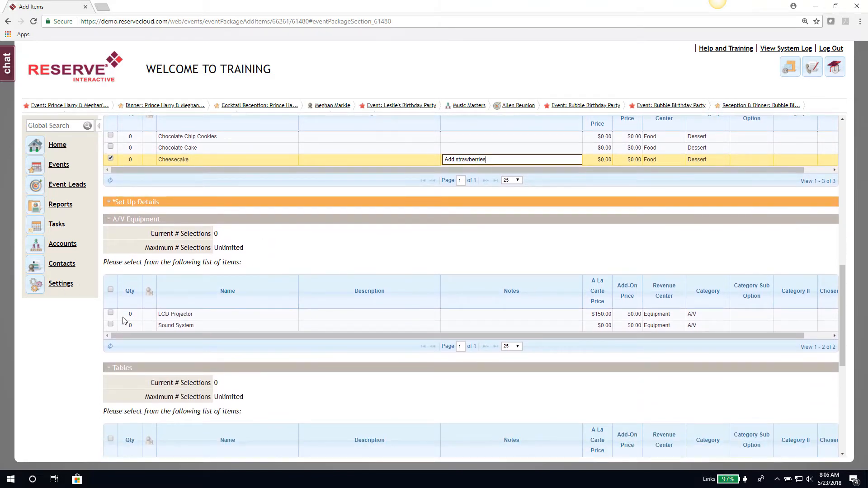
{"action": "left_click", "coordinate": [110, 314]}
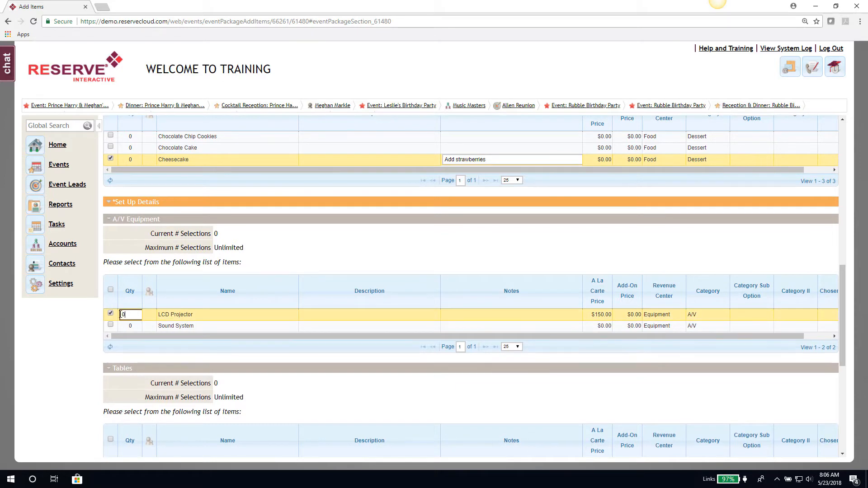
{"action": "type", "text": "1"}
{"action": "left_click", "coordinate": [455, 315]}
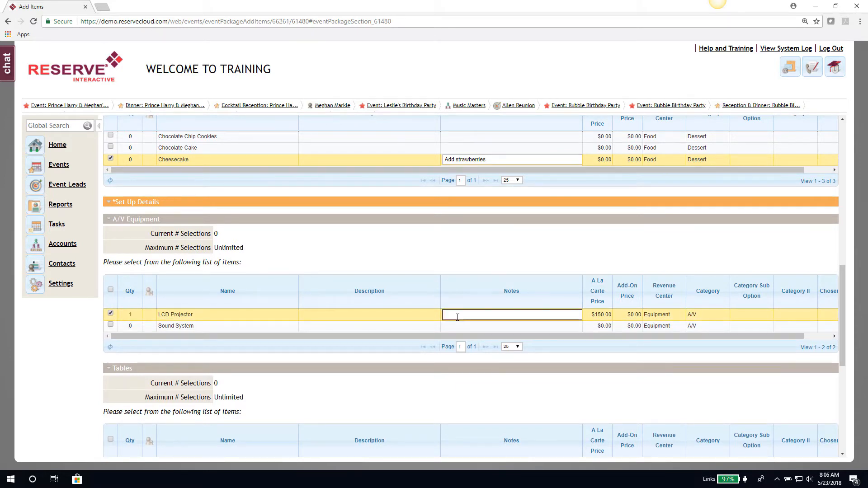
{"action": "type", "text": "set up in the back"}
{"action": "left_click", "coordinate": [110, 325]}
Select Rectangular Tables under Tables with a quantity of 5.
{"action": "scroll", "coordinate": [195, 334], "scroll_direction": "down", "scroll_amount": 1}
{"action": "scroll", "coordinate": [195, 338], "scroll_direction": "down", "scroll_amount": 3}
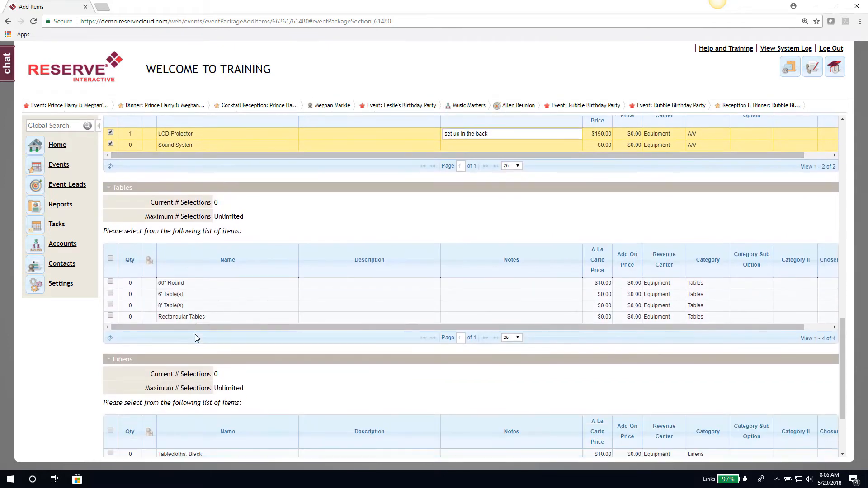
{"action": "left_click", "coordinate": [130, 317]}
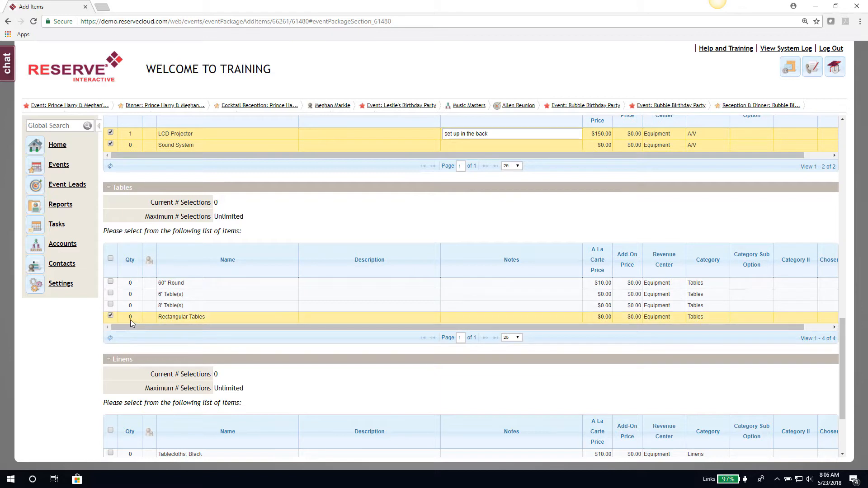
{"action": "type", "text": "5"}
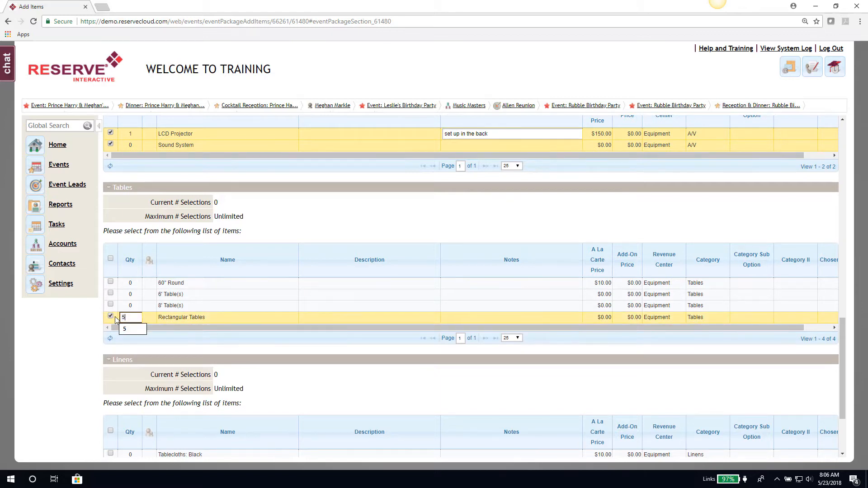
Select 5 black tablecloths and the Satin/Black napkins under Linens.
{"action": "scroll", "coordinate": [179, 317], "scroll_direction": "down", "scroll_amount": 2}
{"action": "scroll", "coordinate": [179, 318], "scroll_direction": "down", "scroll_amount": 1}
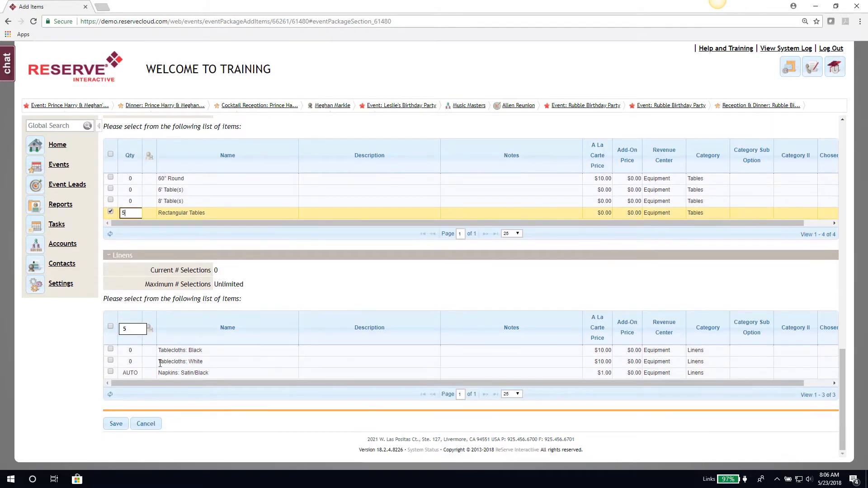
{"action": "left_click", "coordinate": [127, 352]}
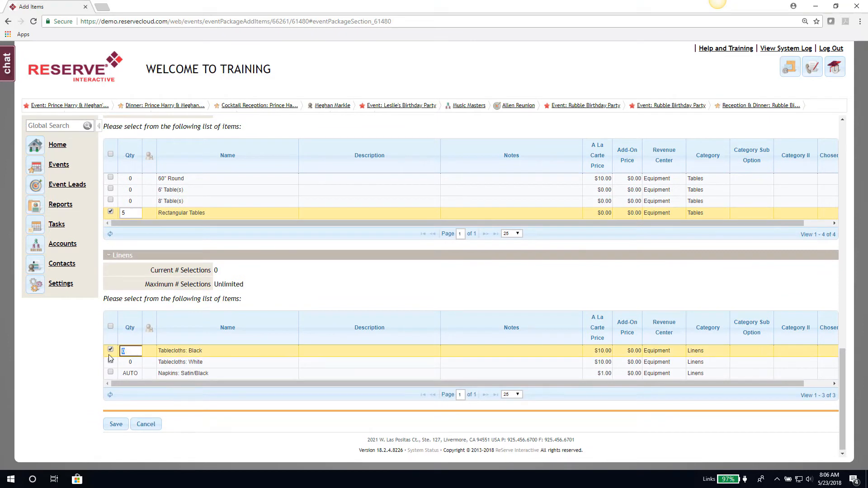
{"action": "type", "text": "5"}
{"action": "left_click", "coordinate": [110, 373]}
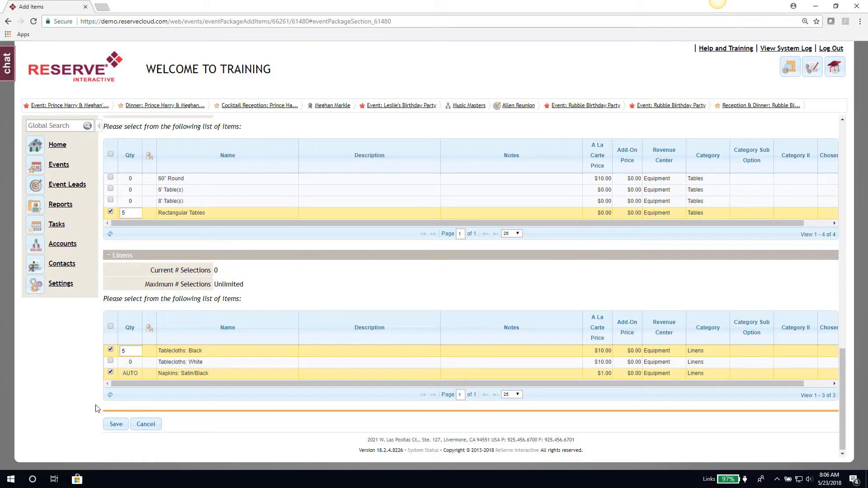
Save the selected service items and open the Dinner Menu for editing.
{"action": "left_click", "coordinate": [113, 425]}
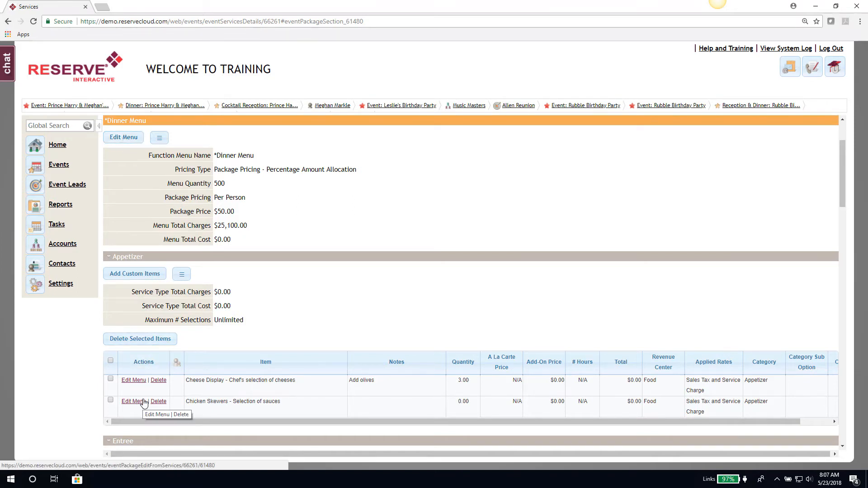
{"action": "left_click", "coordinate": [125, 138]}
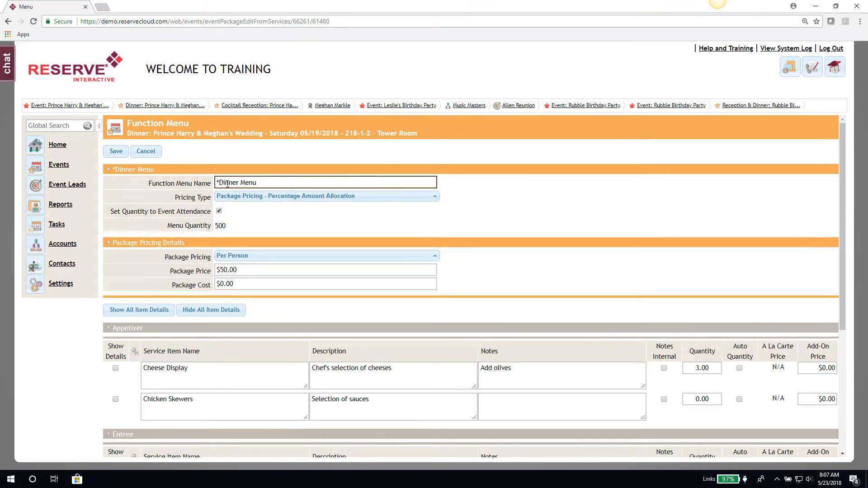
Review the Dinner Menu's package pricing and item rows, including the expanded details of the Cheese Display appetizer.
{"action": "scroll", "coordinate": [509, 245], "scroll_direction": "down", "scroll_amount": 2}
{"action": "scroll", "coordinate": [510, 246], "scroll_direction": "up", "scroll_amount": 1}
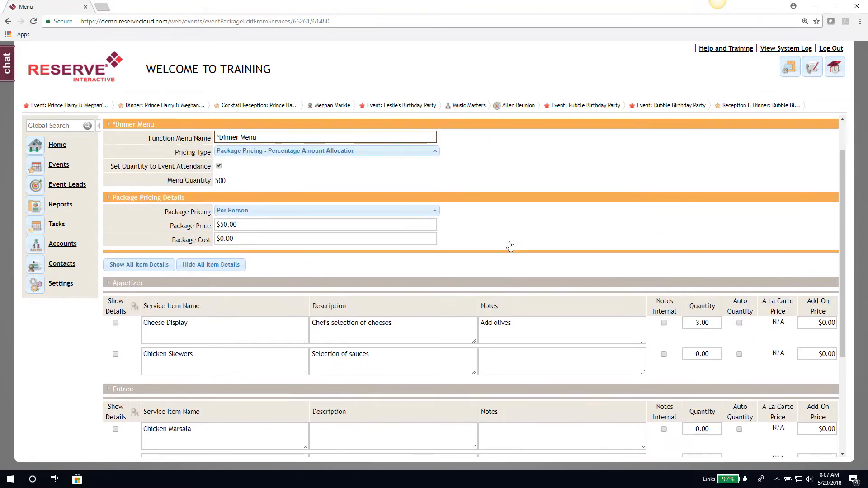
{"action": "scroll", "coordinate": [510, 246], "scroll_direction": "up", "scroll_amount": 1}
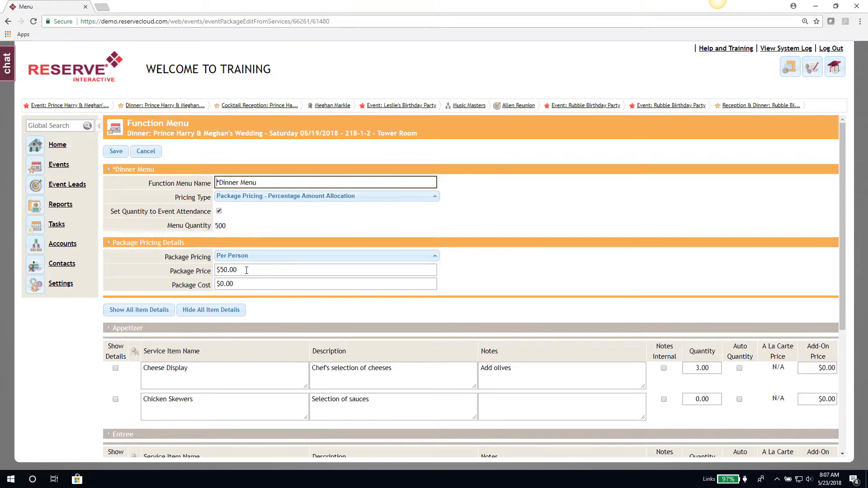
{"action": "scroll", "coordinate": [538, 252], "scroll_direction": "down", "scroll_amount": 1}
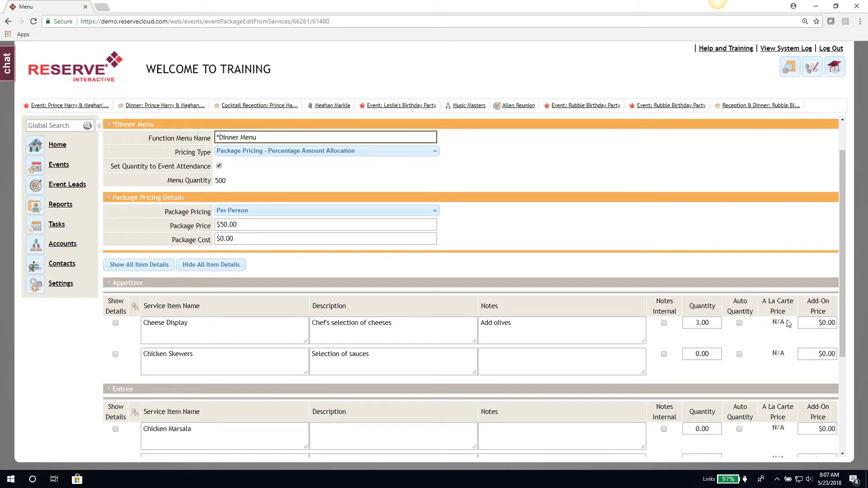
{"action": "scroll", "coordinate": [575, 337], "scroll_direction": "down", "scroll_amount": 1}
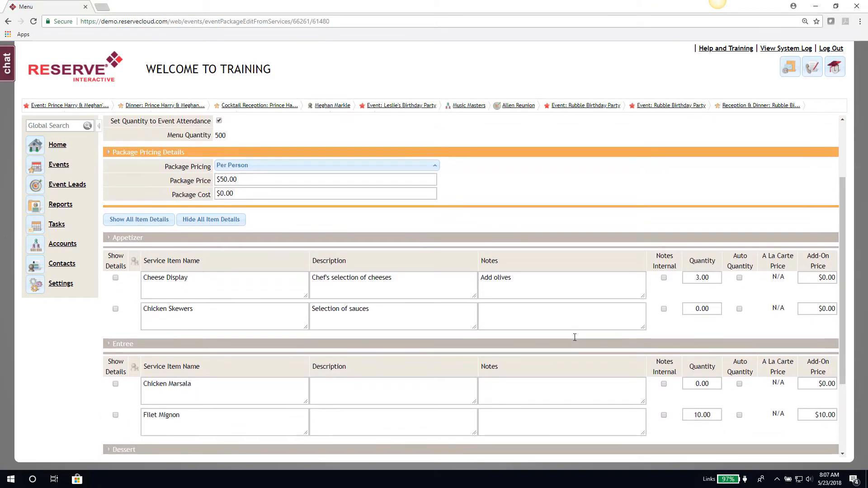
{"action": "left_click", "coordinate": [116, 278]}
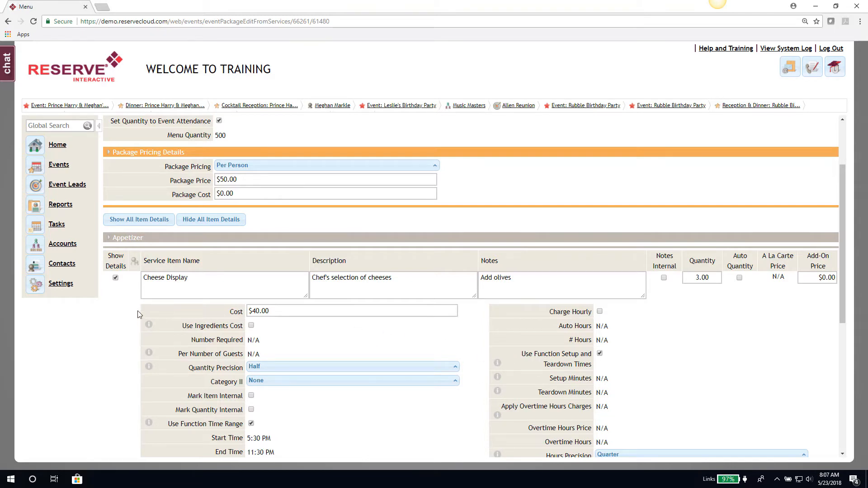
{"action": "left_click", "coordinate": [116, 278]}
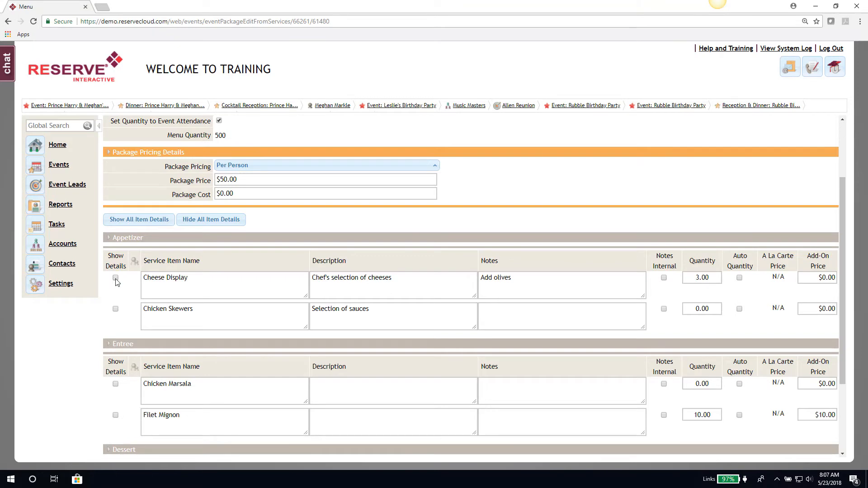
Set the Filet Mignon entree's add-on price to $12.00 and save the menu.
{"action": "scroll", "coordinate": [116, 282], "scroll_direction": "down", "scroll_amount": 2}
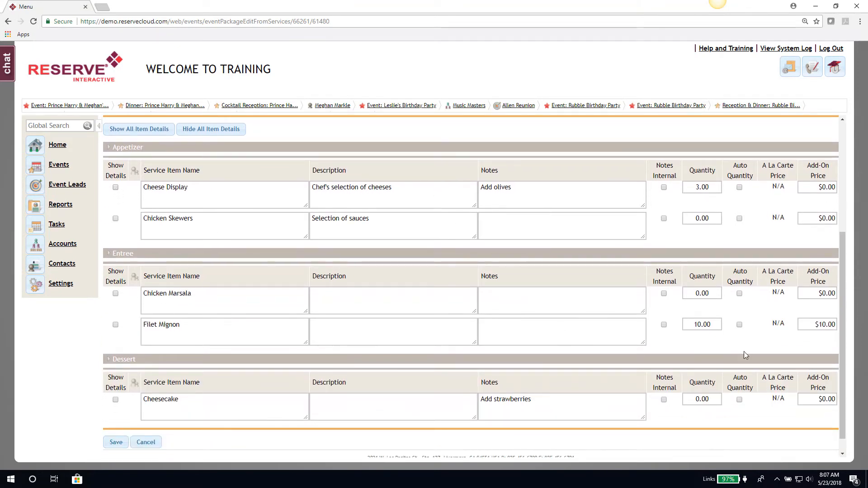
{"action": "left_click", "coordinate": [815, 324]}
{"action": "left_click_drag", "start_coordinate": [815, 324], "coordinate": [844, 328]}
{"action": "type", "text": "12."}
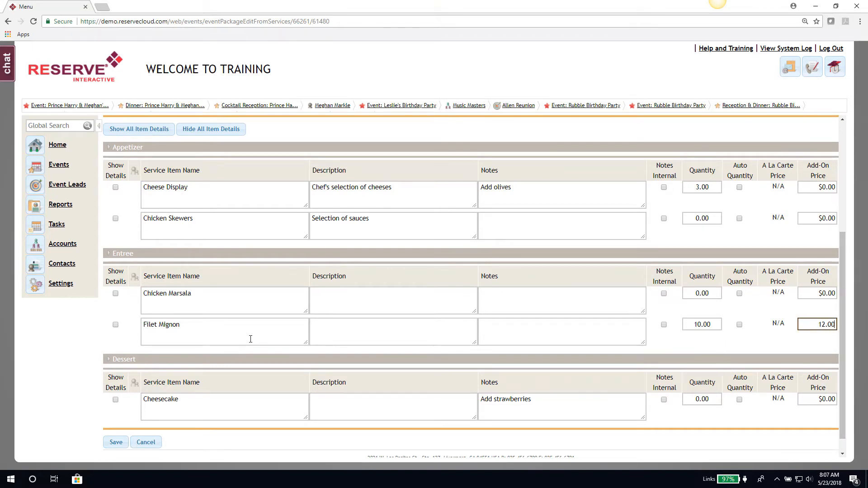
{"action": "left_click", "coordinate": [113, 443]}
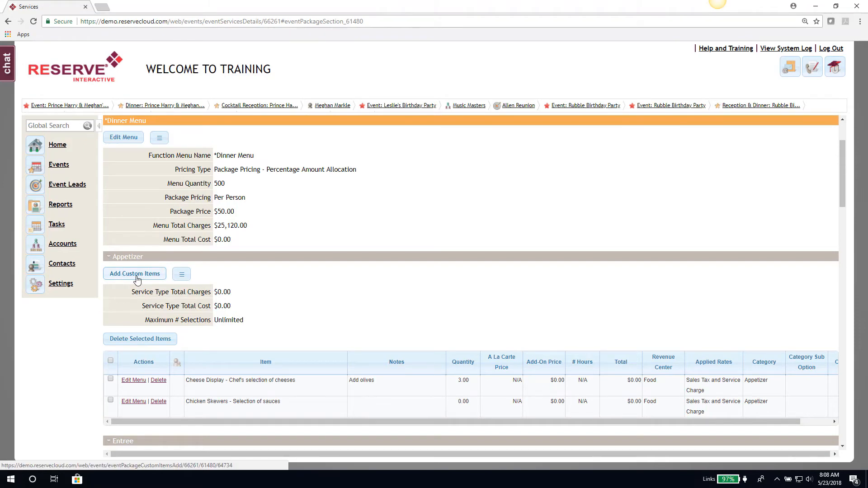
Add a custom appetizer named "Custom item app" with Food as its revenue center, and save it.
{"action": "left_click", "coordinate": [181, 275]}
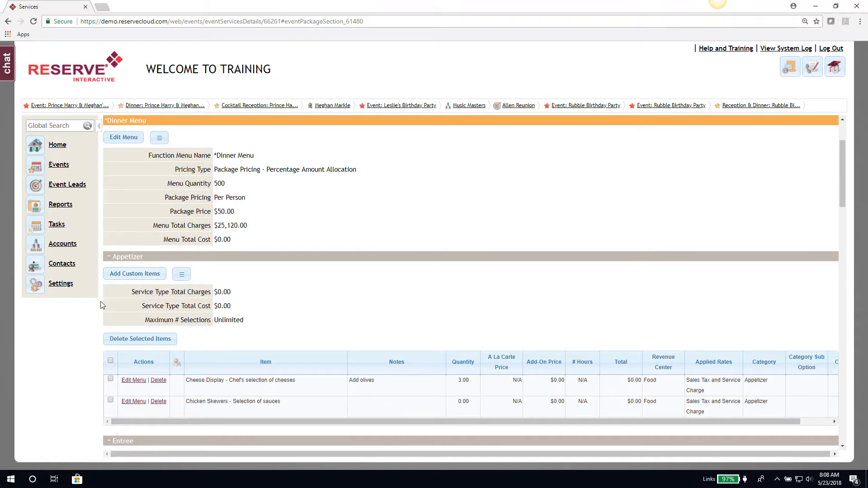
{"action": "left_click", "coordinate": [129, 276]}
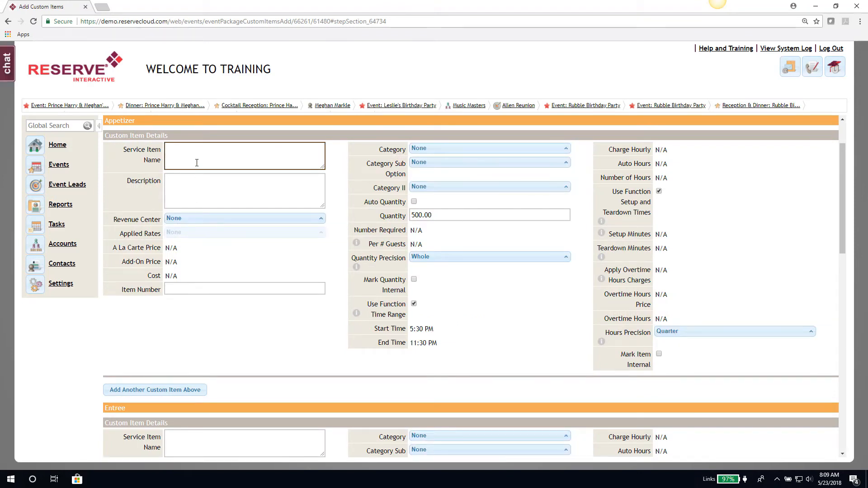
{"action": "type", "text": "Custom item"}
{"action": "type", "text": "app"}
{"action": "left_click", "coordinate": [182, 219]}
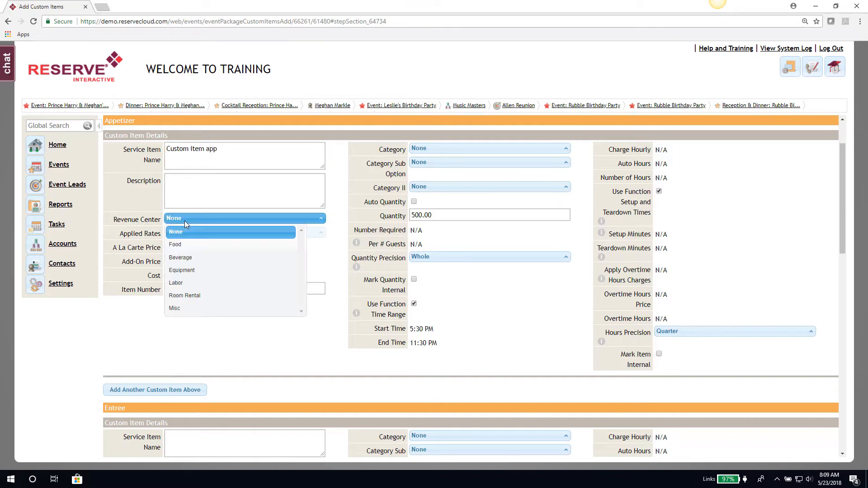
{"action": "left_click", "coordinate": [187, 246]}
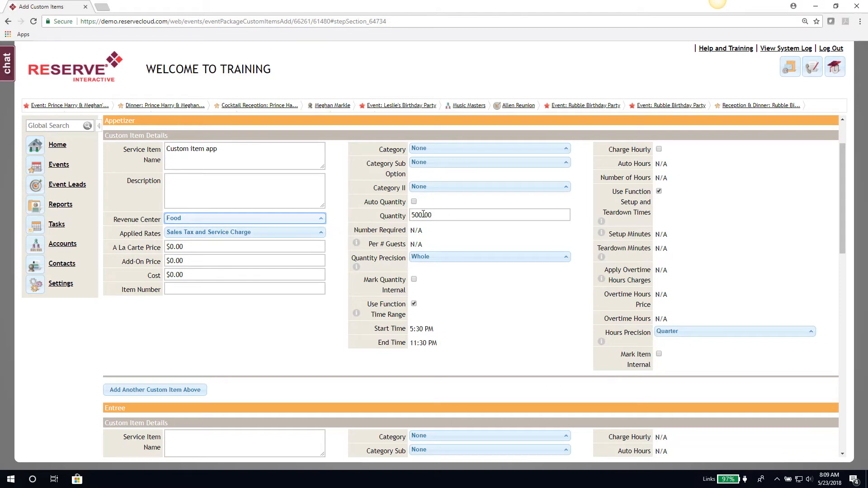
{"action": "scroll", "coordinate": [259, 261], "scroll_direction": "down", "scroll_amount": 1}
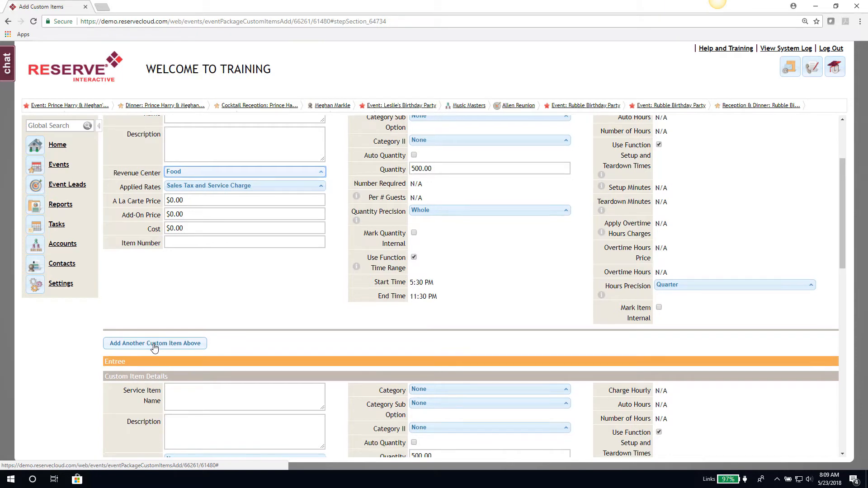
{"action": "scroll", "coordinate": [151, 334], "scroll_direction": "down", "scroll_amount": 1}
{"action": "scroll", "coordinate": [146, 310], "scroll_direction": "down", "scroll_amount": 3}
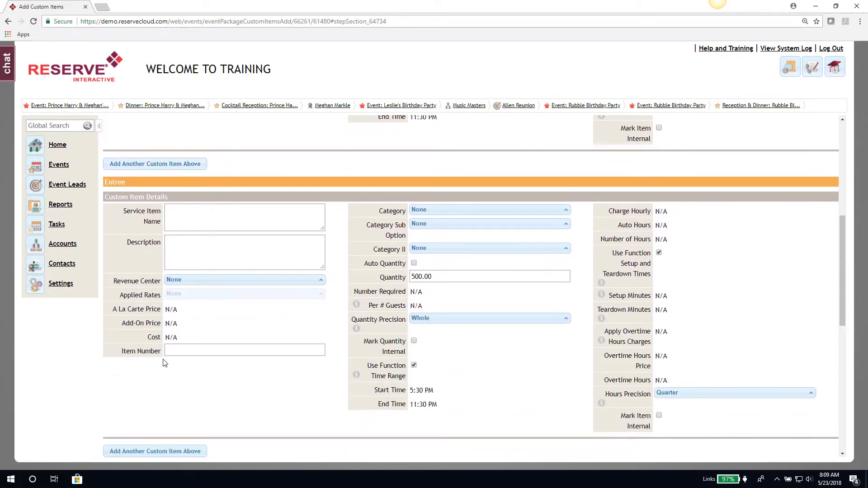
{"action": "scroll", "coordinate": [164, 363], "scroll_direction": "up", "scroll_amount": 6}
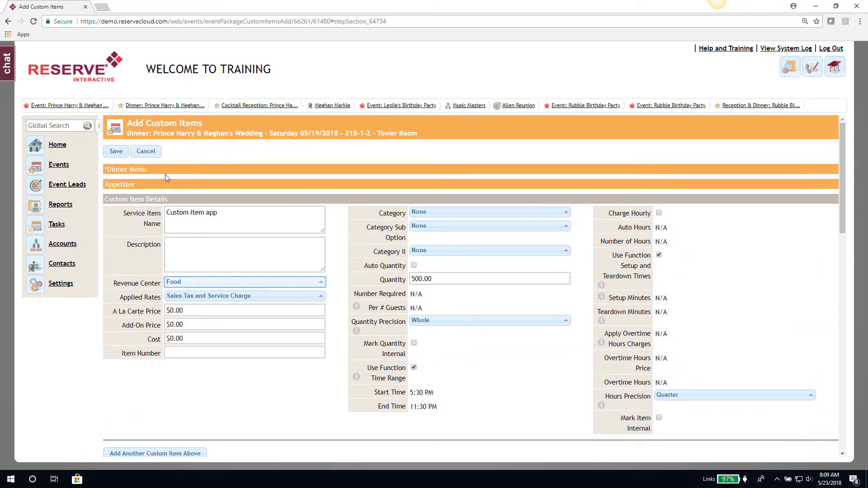
{"action": "left_click", "coordinate": [114, 153]}
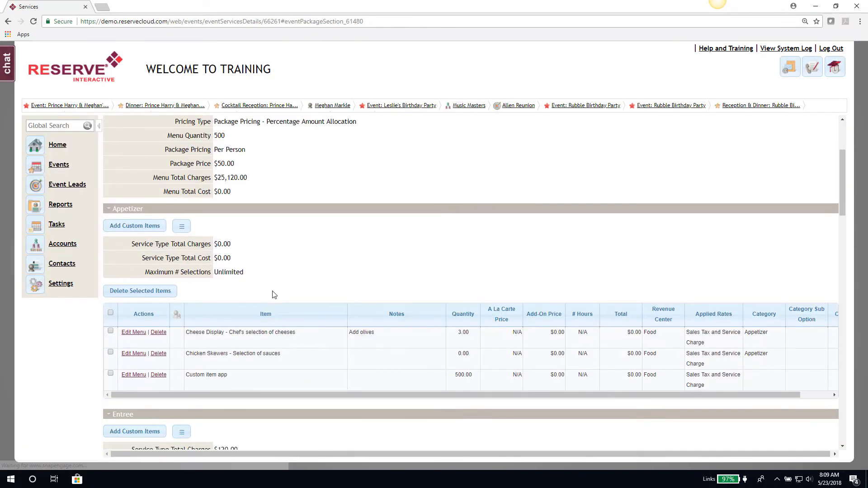
Add Lasagna as another entree from the Dinner Menu's item list and save the selection.
{"action": "scroll", "coordinate": [273, 294], "scroll_direction": "down", "scroll_amount": 1}
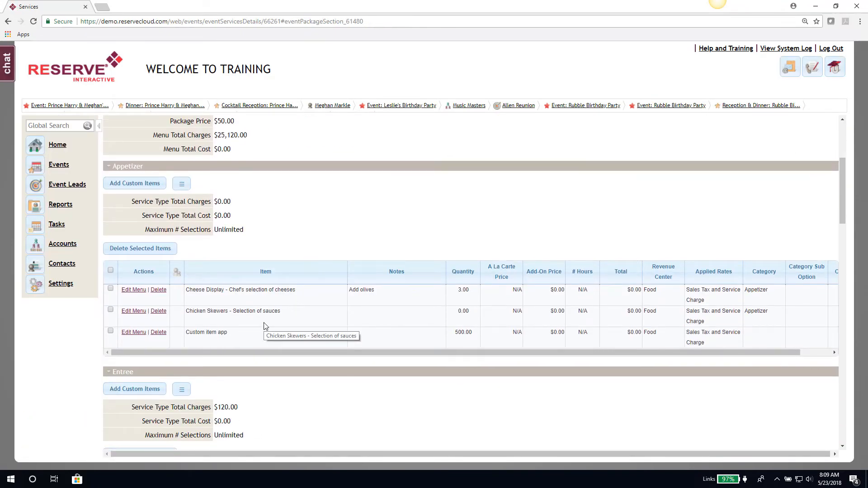
{"action": "scroll", "coordinate": [298, 264], "scroll_direction": "up", "scroll_amount": 2}
{"action": "left_click", "coordinate": [184, 274]}
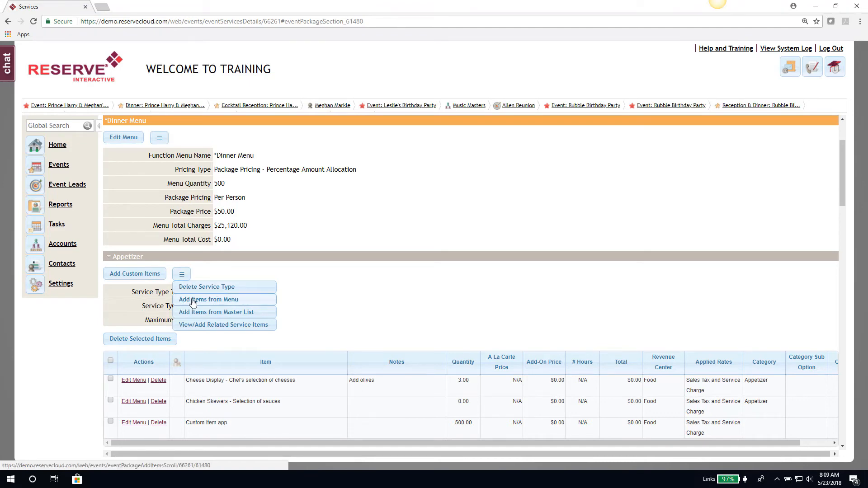
{"action": "left_click", "coordinate": [212, 300]}
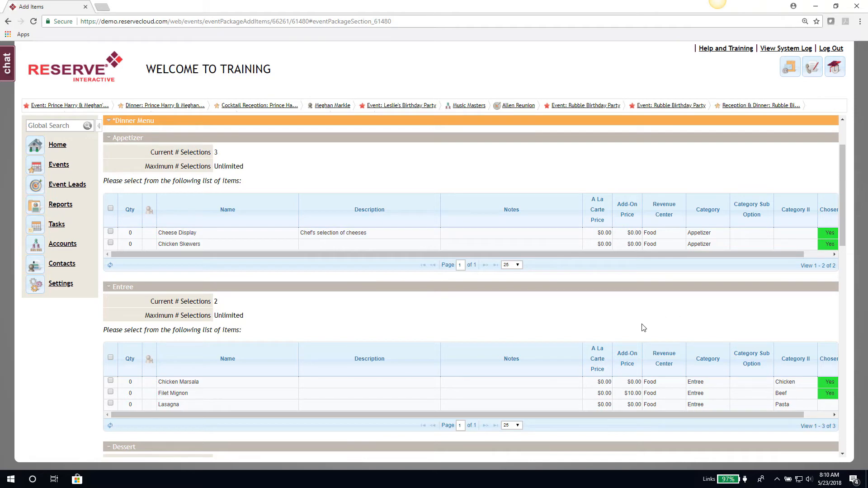
{"action": "scroll", "coordinate": [588, 326], "scroll_direction": "down", "scroll_amount": 2}
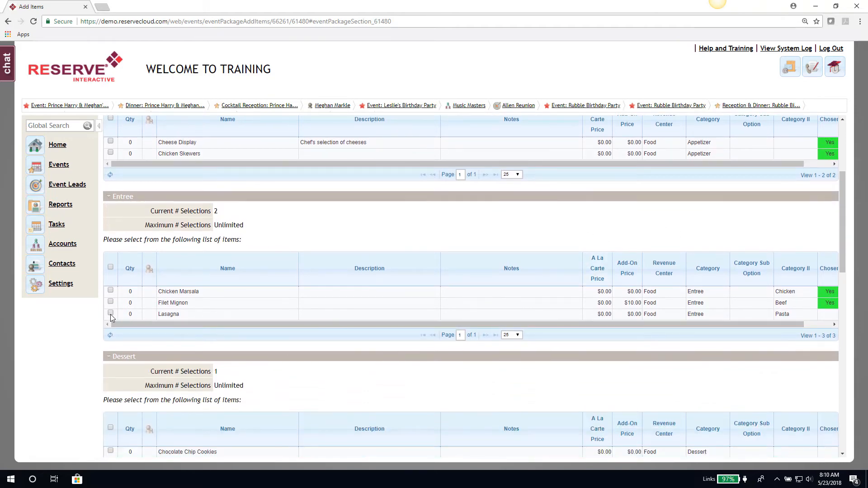
{"action": "left_click", "coordinate": [110, 314]}
{"action": "scroll", "coordinate": [304, 331], "scroll_direction": "down", "scroll_amount": 1}
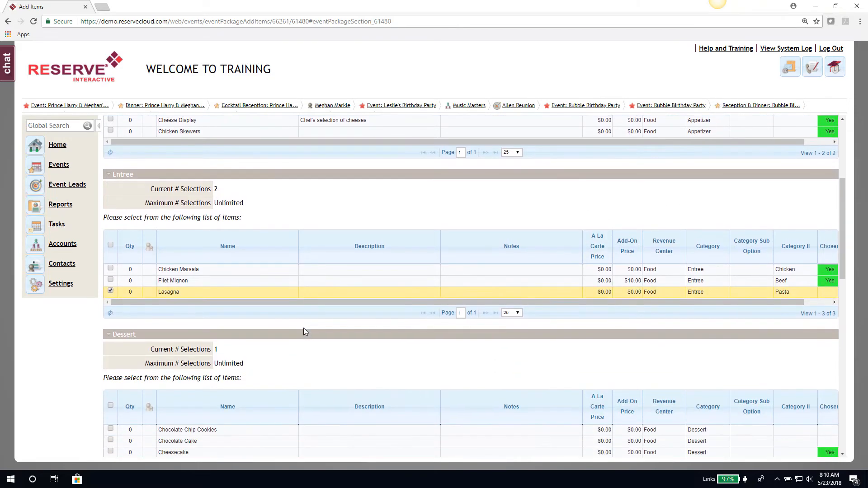
{"action": "scroll", "coordinate": [303, 331], "scroll_direction": "up", "scroll_amount": 4}
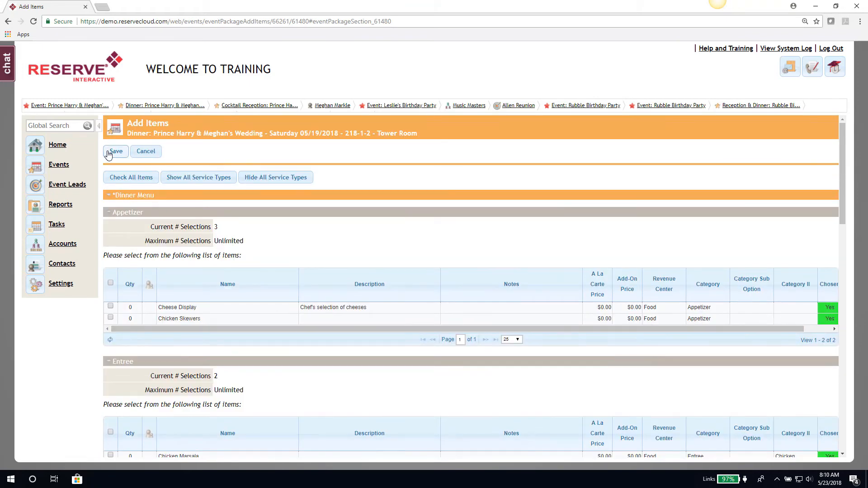
{"action": "left_click", "coordinate": [109, 153]}
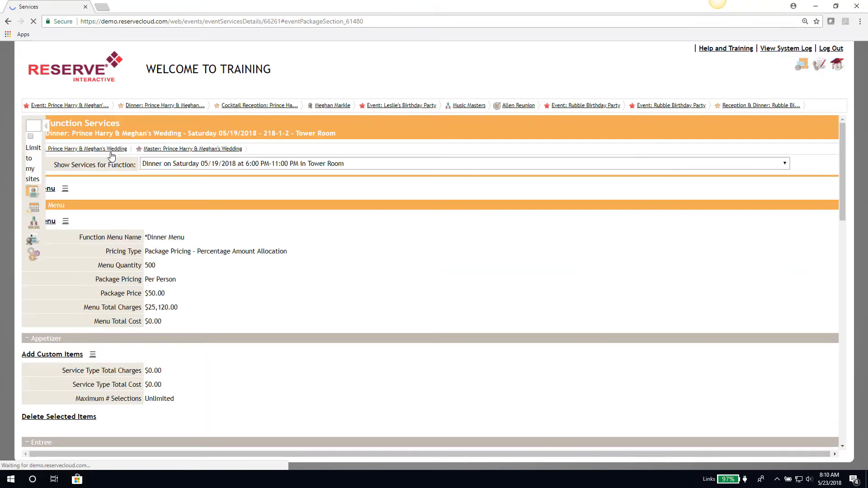
Add Shrimp Cocktail to the Dinner Menu's Appetizer service type from the master list, searching for "shrimp".
{"action": "scroll", "coordinate": [375, 248], "scroll_direction": "down", "scroll_amount": 4}
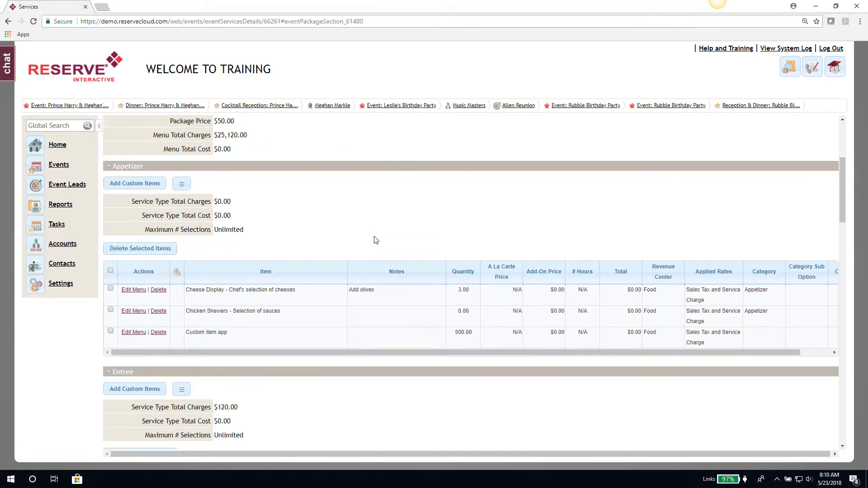
{"action": "scroll", "coordinate": [375, 240], "scroll_direction": "up", "scroll_amount": 1}
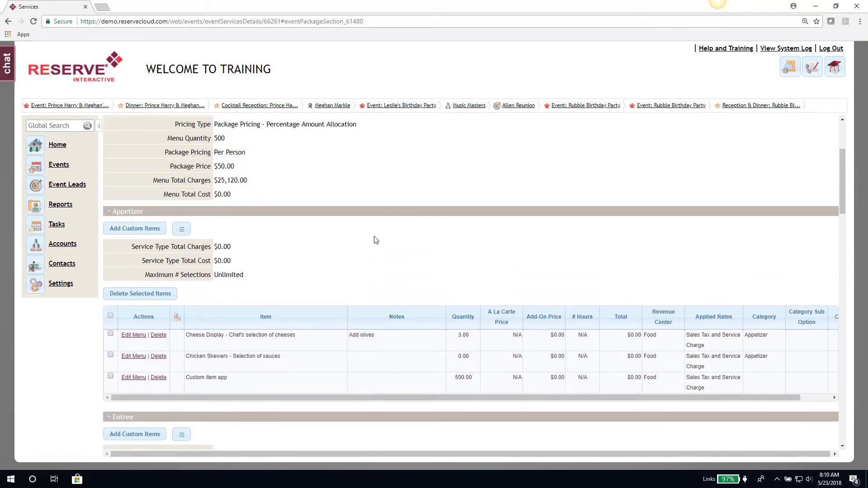
{"action": "scroll", "coordinate": [306, 226], "scroll_direction": "down", "scroll_amount": 3}
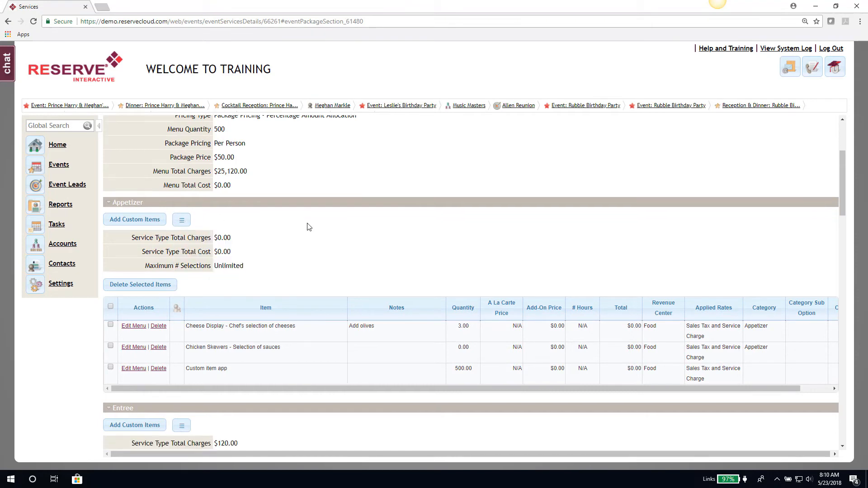
{"action": "scroll", "coordinate": [307, 227], "scroll_direction": "down", "scroll_amount": 3}
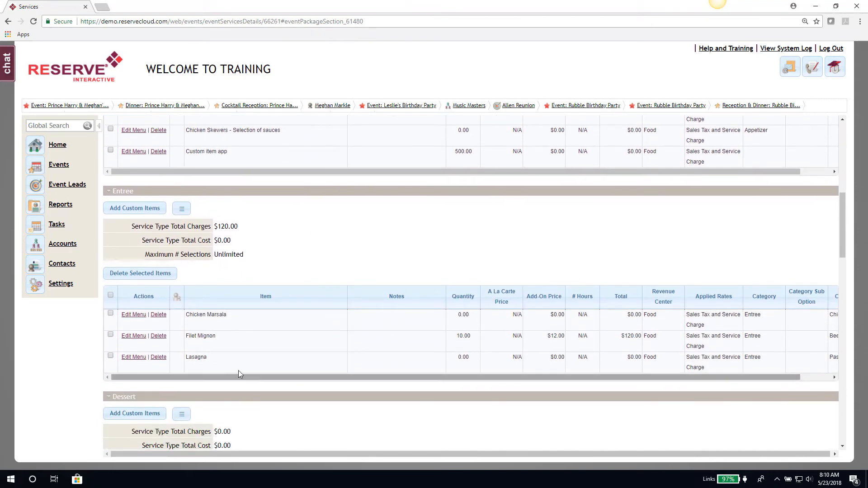
{"action": "scroll", "coordinate": [226, 365], "scroll_direction": "up", "scroll_amount": 7}
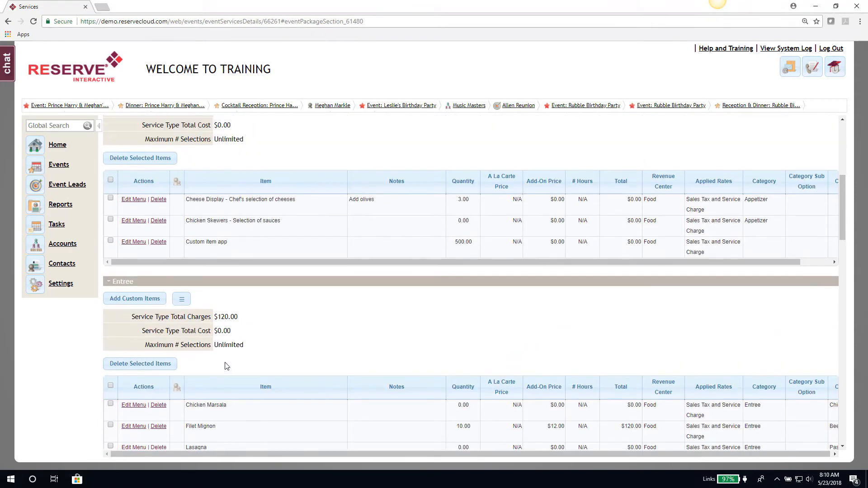
{"action": "mouse_move", "coordinate": [184, 275]}
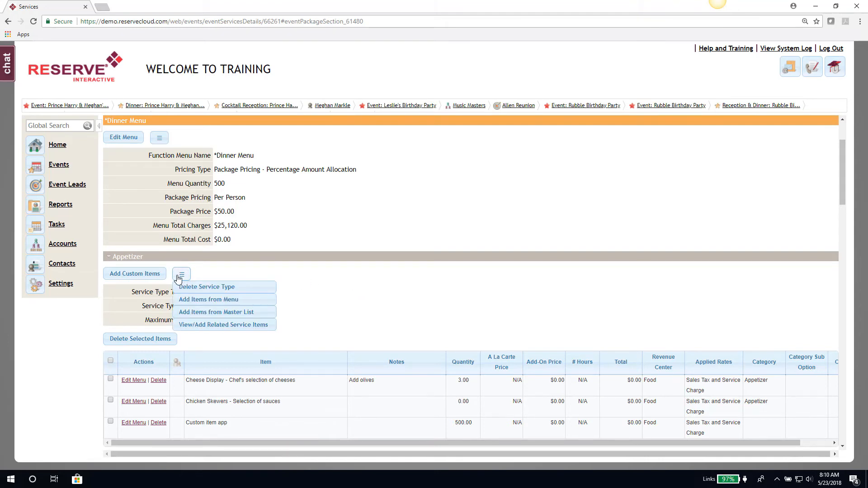
{"action": "left_click", "coordinate": [197, 313]}
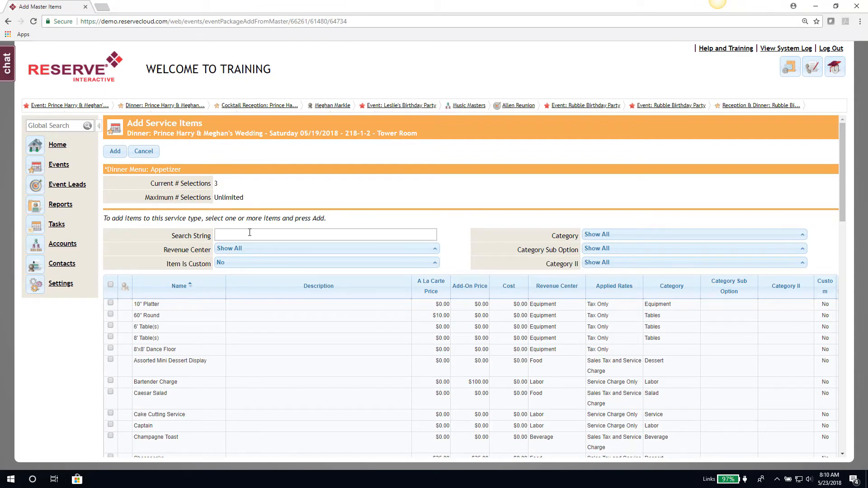
{"action": "left_click", "coordinate": [251, 232]}
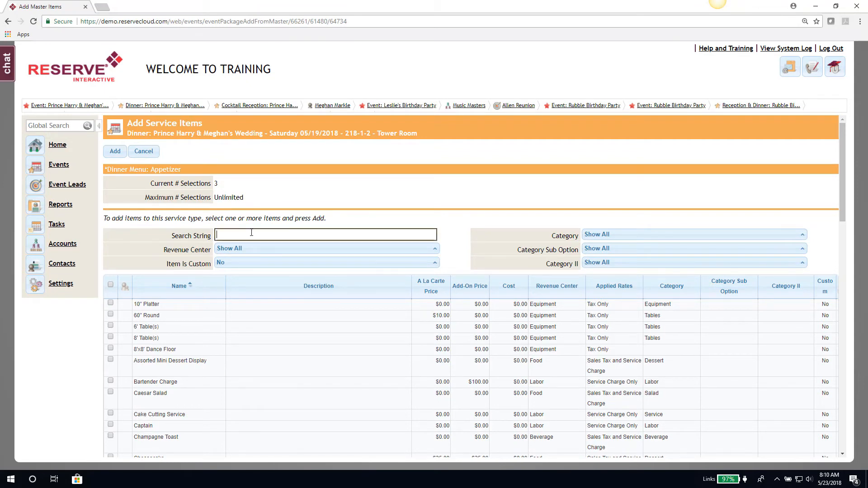
{"action": "type", "text": "shrimp"}
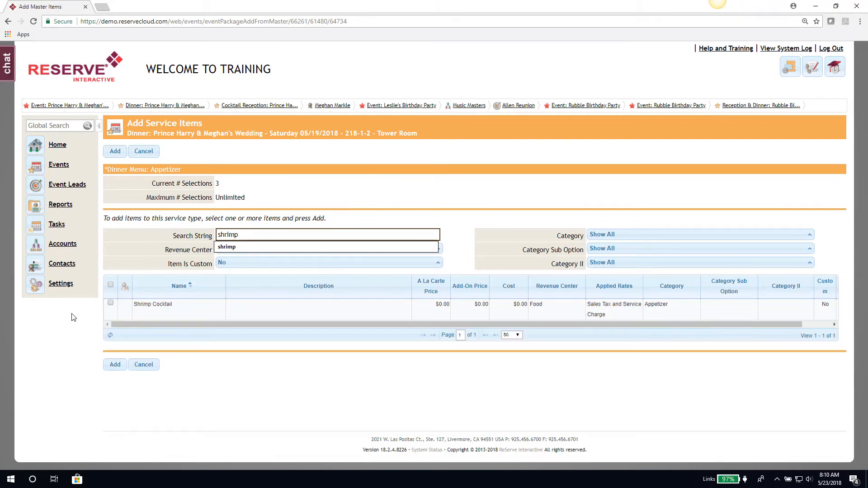
{"action": "left_click", "coordinate": [110, 303]}
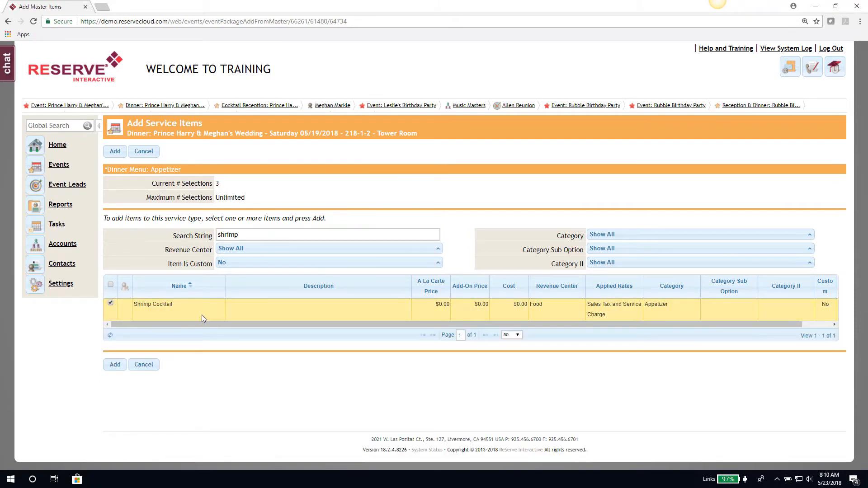
{"action": "left_click", "coordinate": [114, 364]}
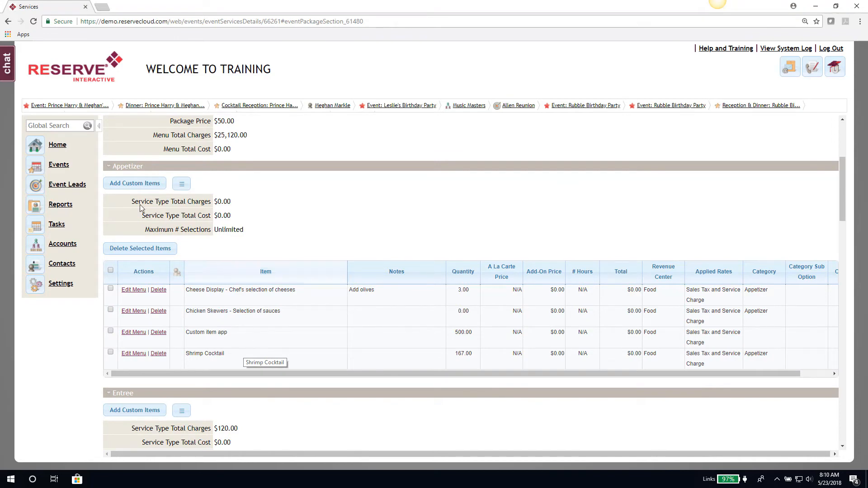
Review the Dinner Menu's Appetizer and Entree sections, including their item lists and options for adding items.
{"action": "left_click", "coordinate": [184, 185]}
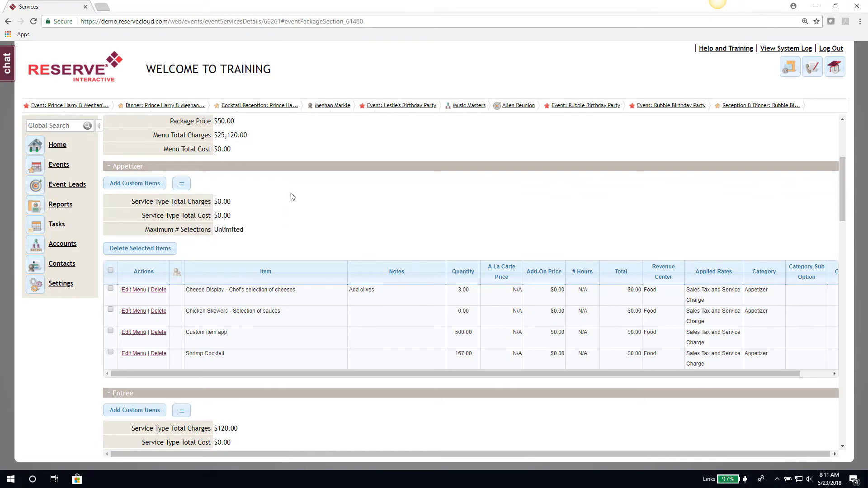
{"action": "mouse_move", "coordinate": [185, 182]}
{"action": "scroll", "coordinate": [265, 243], "scroll_direction": "down", "scroll_amount": 2}
{"action": "mouse_move", "coordinate": [183, 324]}
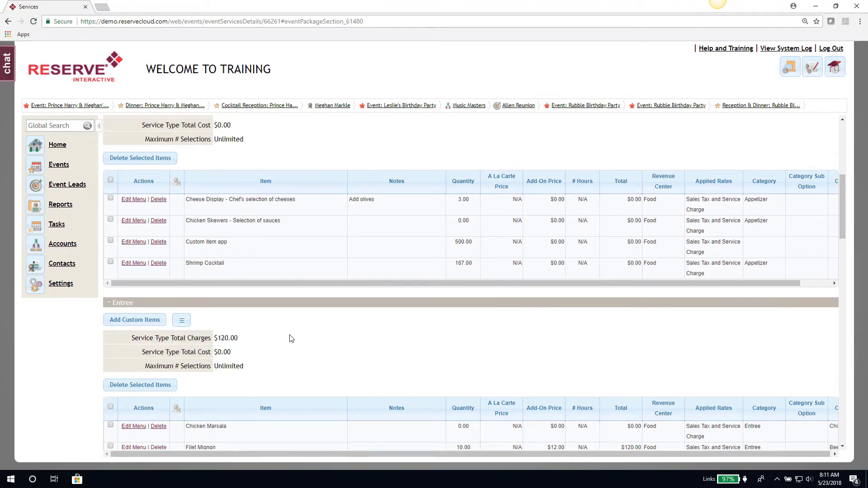
{"action": "scroll", "coordinate": [291, 338], "scroll_direction": "up", "scroll_amount": 2}
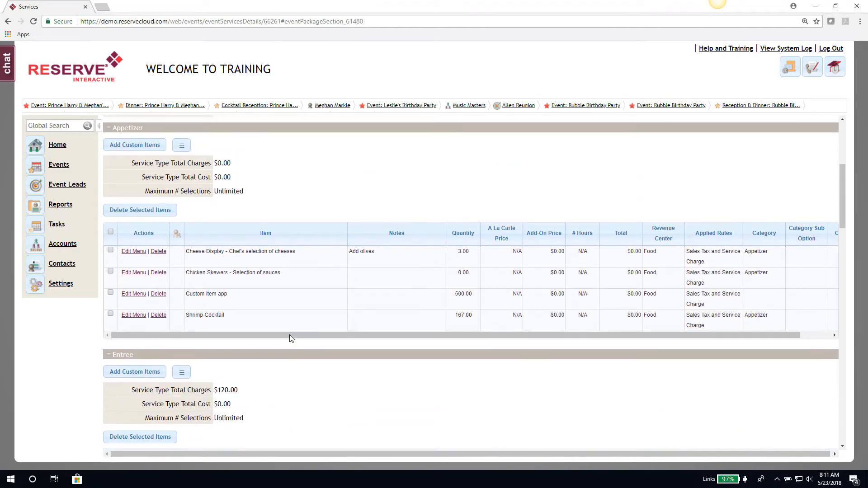
{"action": "scroll", "coordinate": [291, 339], "scroll_direction": "up", "scroll_amount": 1}
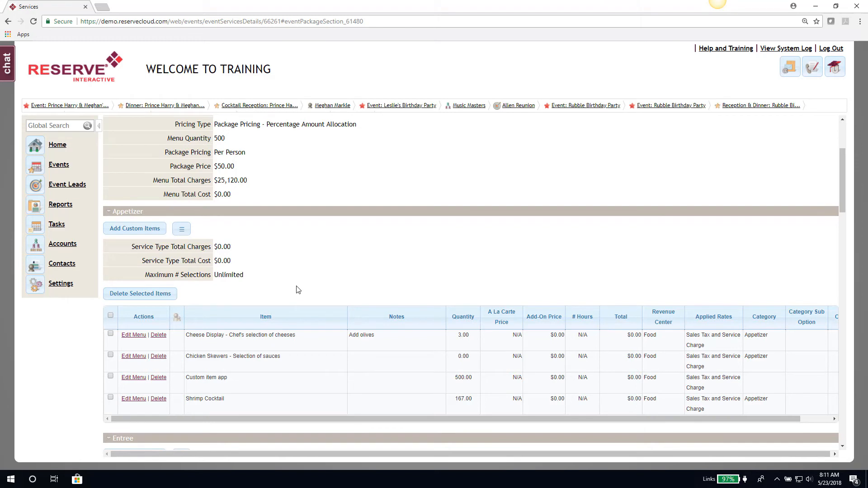
{"action": "scroll", "coordinate": [297, 290], "scroll_direction": "up", "scroll_amount": 2}
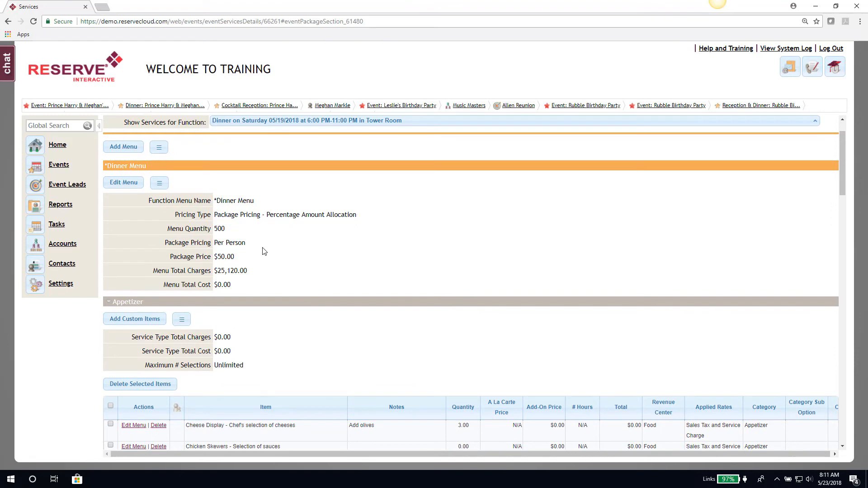
Examine the Dinner Menu's options for adding and reordering service types, and compare them with its current sections.
{"action": "left_click", "coordinate": [159, 183]}
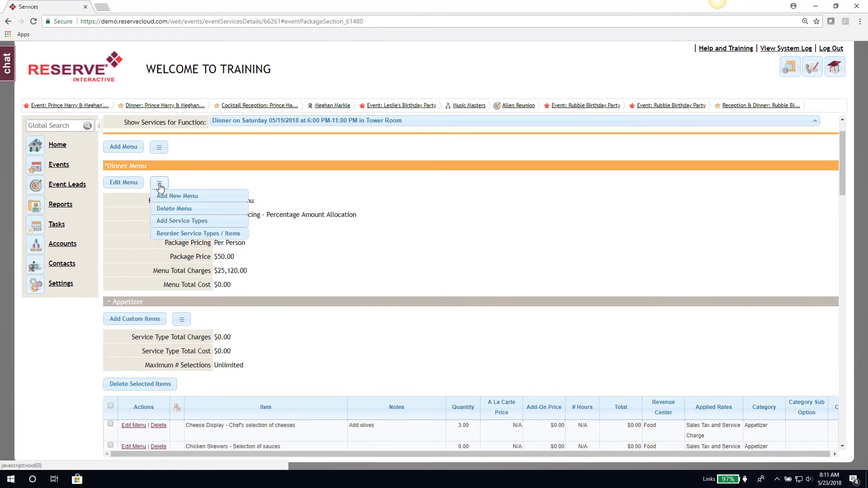
{"action": "left_click", "coordinate": [156, 185]}
{"action": "left_click", "coordinate": [158, 185]}
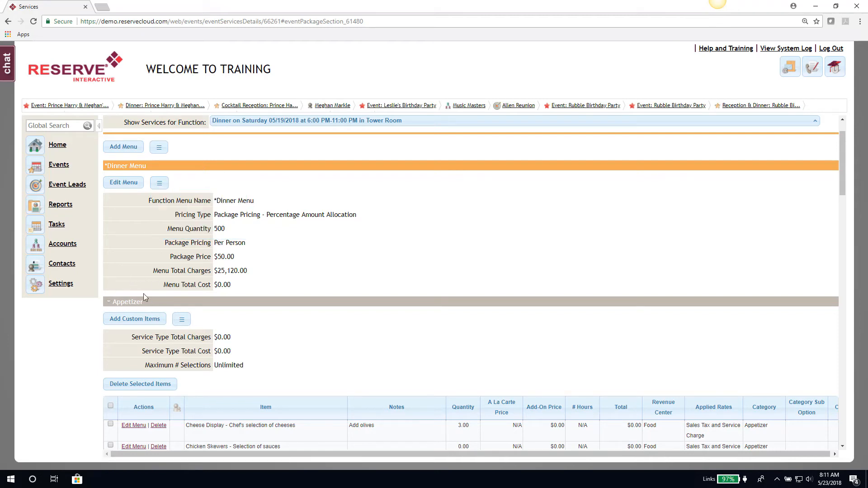
{"action": "mouse_move", "coordinate": [159, 183]}
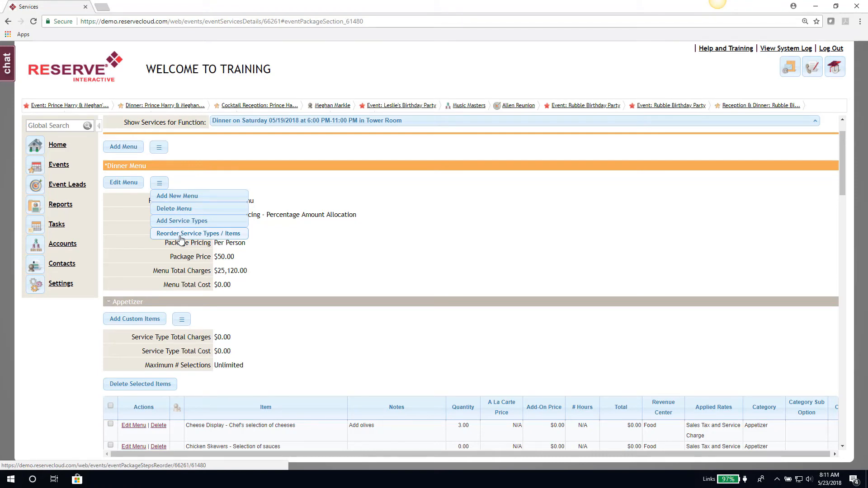
{"action": "scroll", "coordinate": [261, 274], "scroll_direction": "down", "scroll_amount": 1}
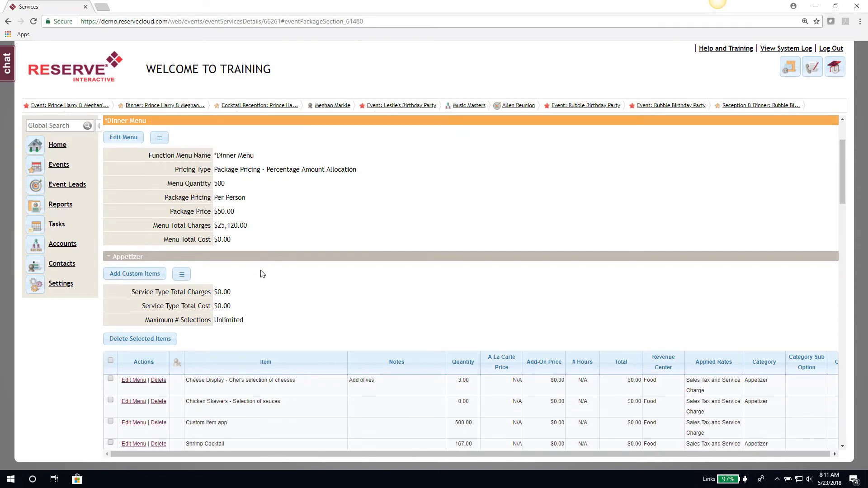
{"action": "scroll", "coordinate": [261, 274], "scroll_direction": "down", "scroll_amount": 1}
{"action": "scroll", "coordinate": [345, 223], "scroll_direction": "down", "scroll_amount": 5}
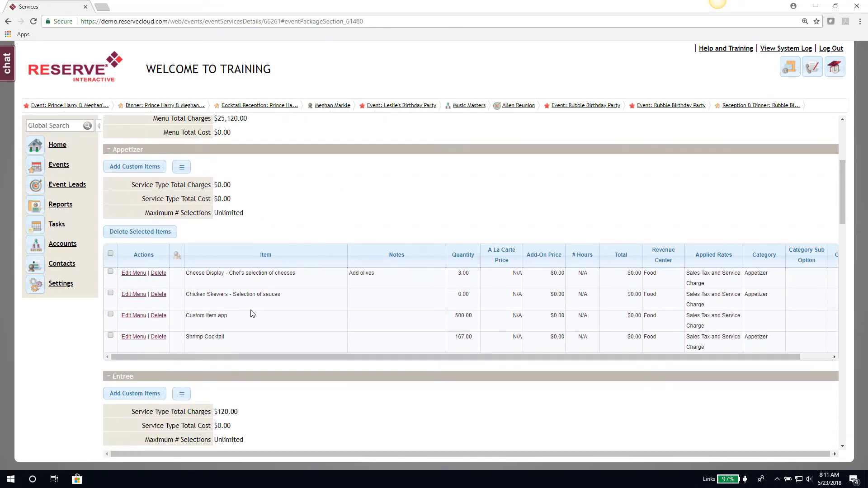
{"action": "scroll", "coordinate": [343, 319], "scroll_direction": "up", "scroll_amount": 3}
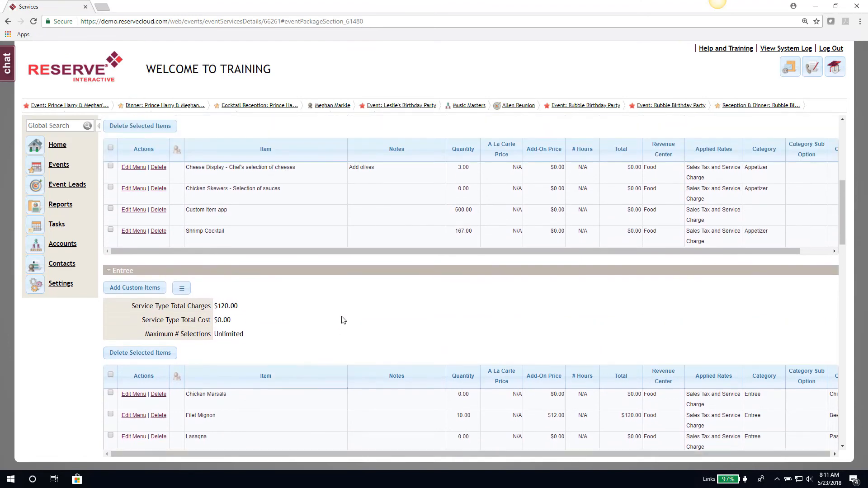
{"action": "scroll", "coordinate": [196, 364], "scroll_direction": "up", "scroll_amount": 2}
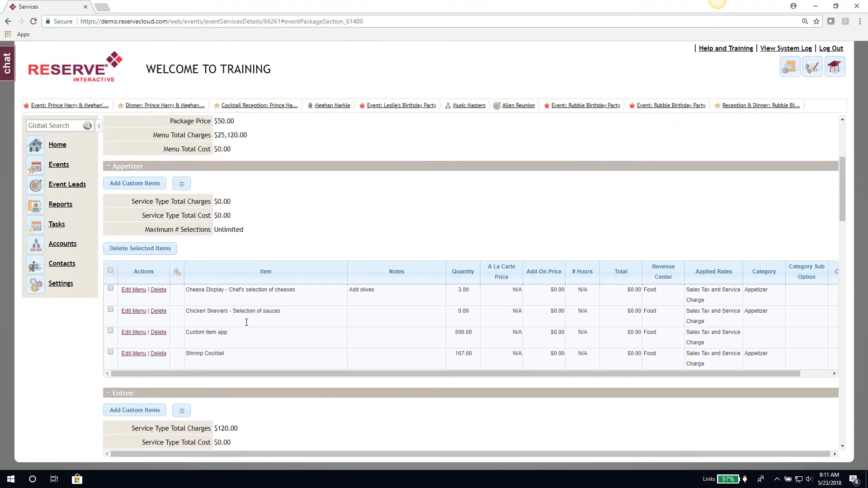
{"action": "scroll", "coordinate": [287, 294], "scroll_direction": "up", "scroll_amount": 4}
Add a Salad(s) service type to the Dinner Menu, browse the list of available service types, and save.
{"action": "left_click", "coordinate": [162, 185]}
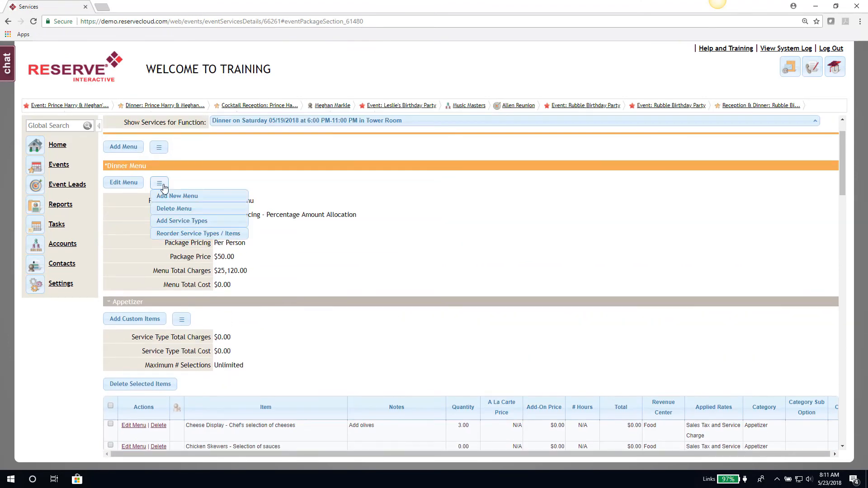
{"action": "left_click", "coordinate": [188, 222]}
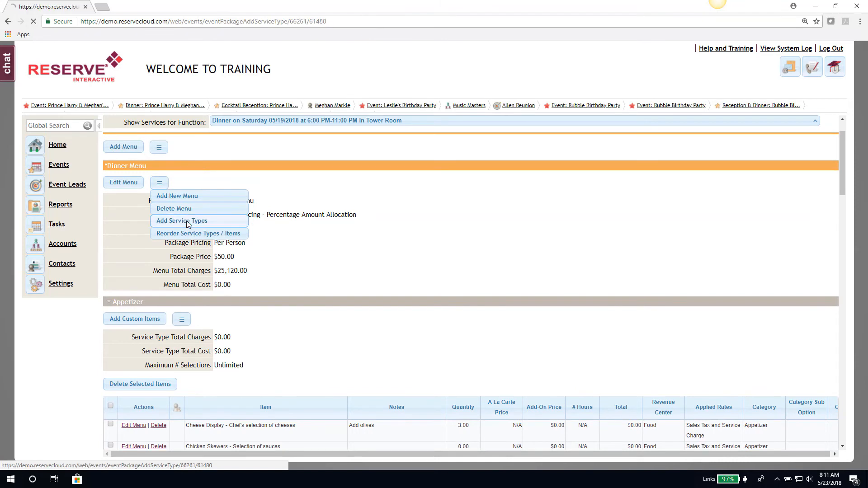
{"action": "type", "text": "salad"}
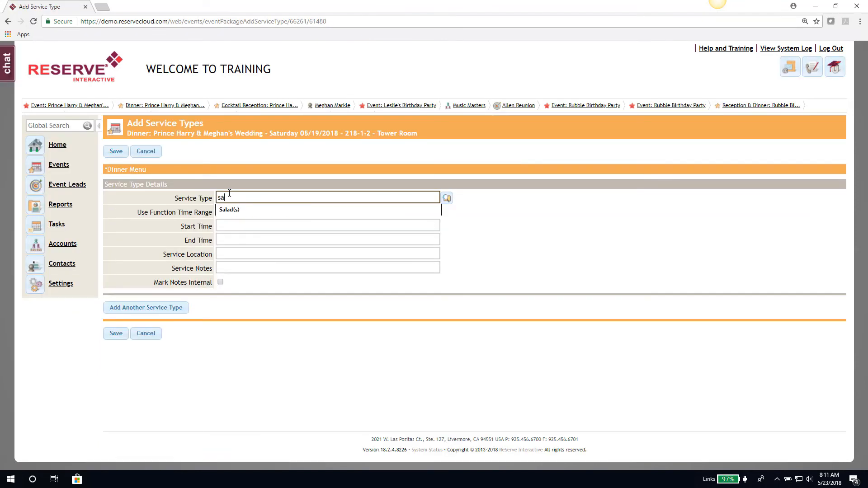
{"action": "left_click", "coordinate": [236, 210]}
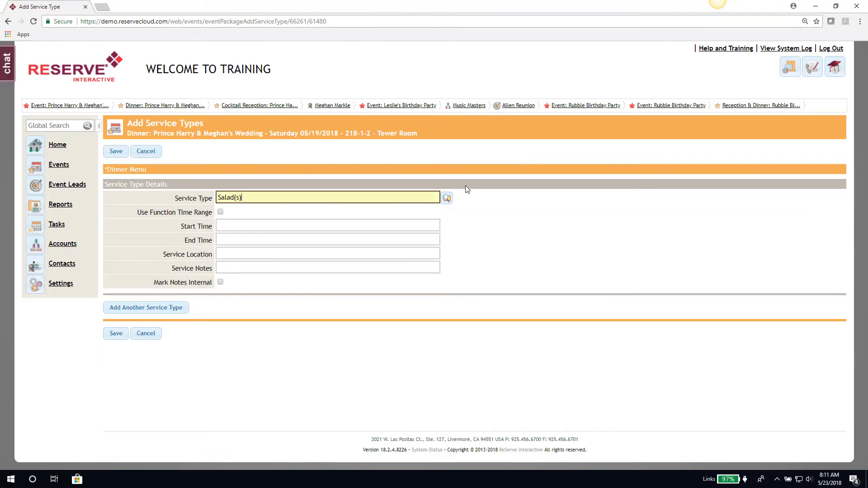
{"action": "left_click", "coordinate": [447, 197]}
{"action": "scroll", "coordinate": [292, 264], "scroll_direction": "down", "scroll_amount": 8}
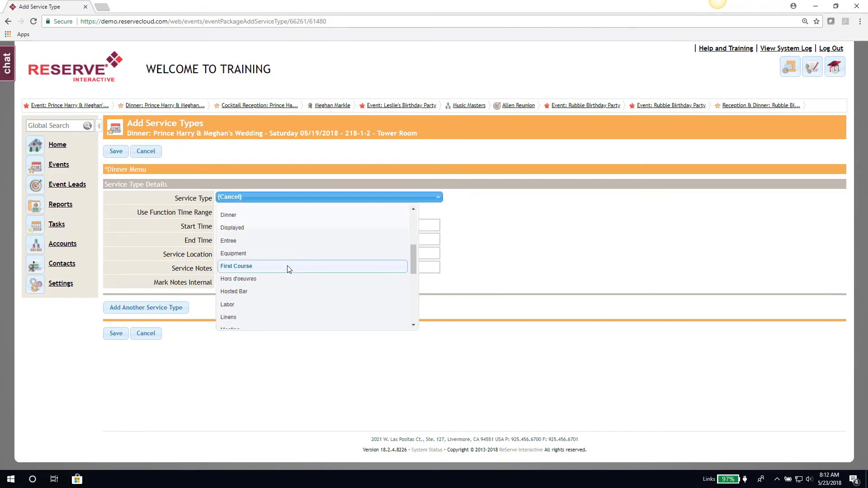
{"action": "left_click", "coordinate": [244, 226]}
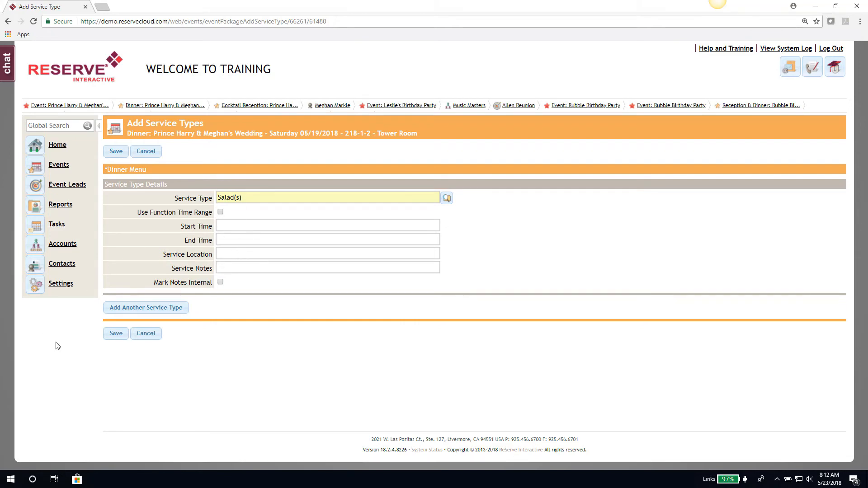
{"action": "left_click", "coordinate": [113, 334]}
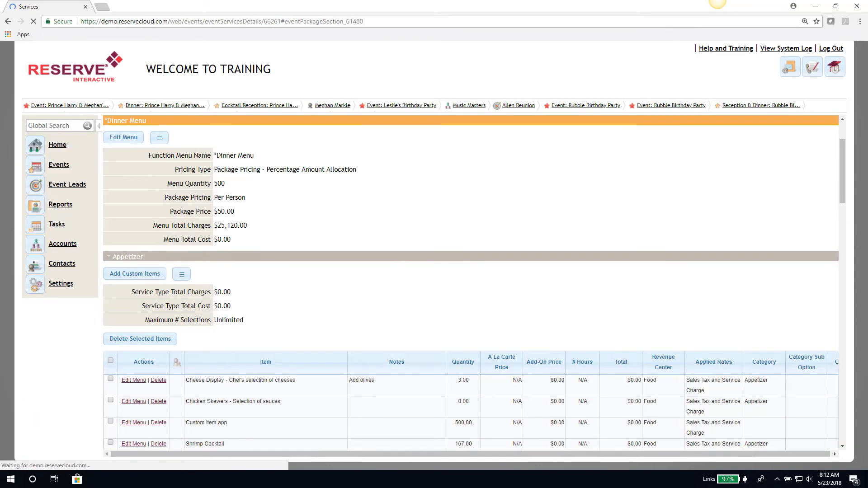
Expand the Dinner Menu's Salad(s) section and view its options for adding items.
{"action": "scroll", "coordinate": [291, 267], "scroll_direction": "down", "scroll_amount": 2}
{"action": "scroll", "coordinate": [291, 267], "scroll_direction": "down", "scroll_amount": 8}
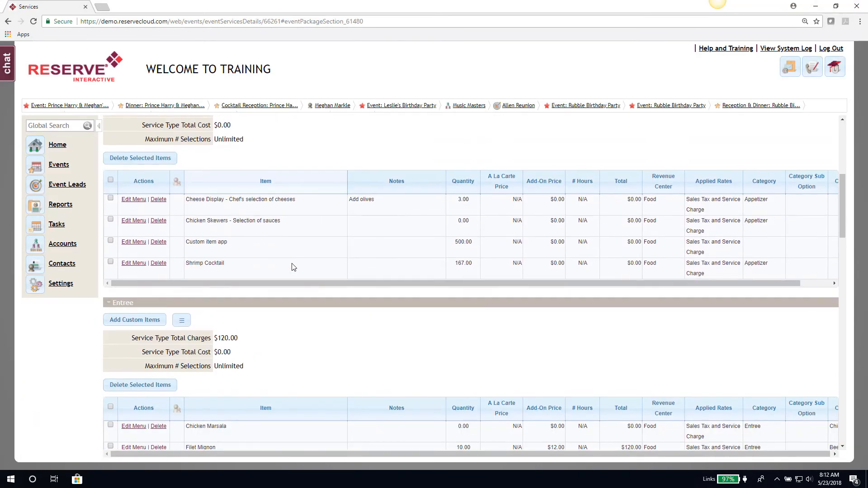
{"action": "scroll", "coordinate": [292, 267], "scroll_direction": "down", "scroll_amount": 1}
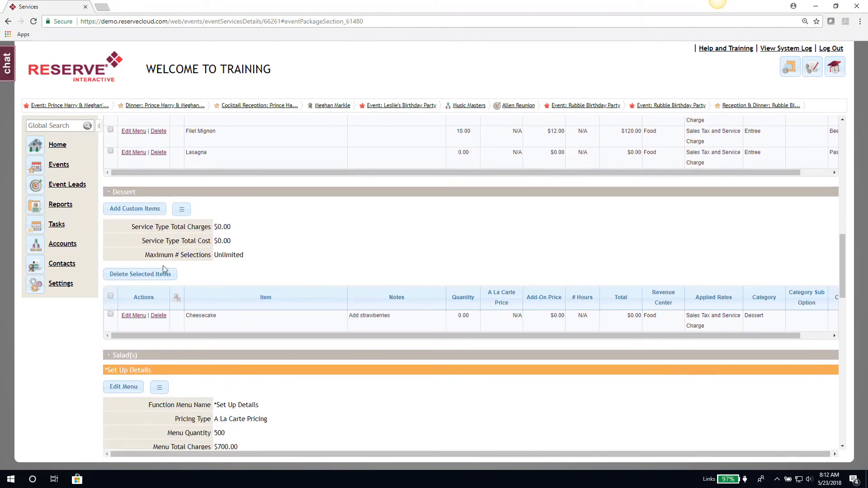
{"action": "scroll", "coordinate": [114, 327], "scroll_direction": "down", "scroll_amount": 1}
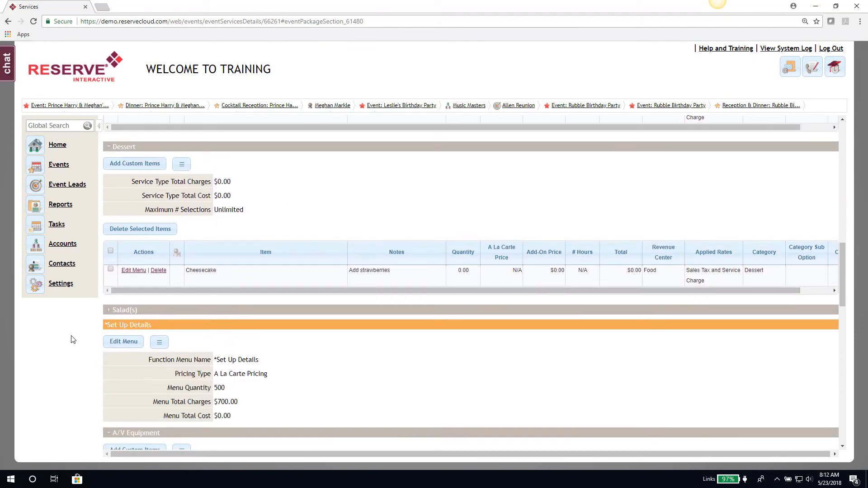
{"action": "left_click", "coordinate": [112, 311]}
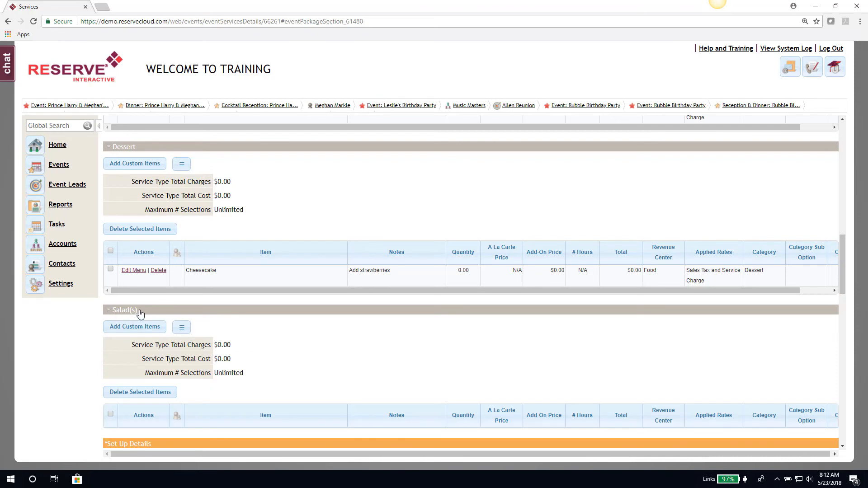
{"action": "left_click", "coordinate": [182, 327]}
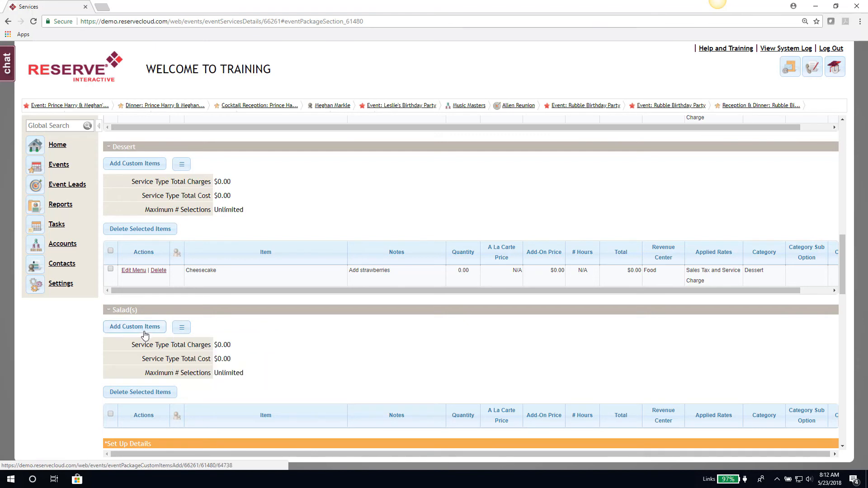
Add Caesar Salad to the Dinner Menu's Salad(s) section from the master list, filtering the items by the Salad category.
{"action": "left_click", "coordinate": [181, 327]}
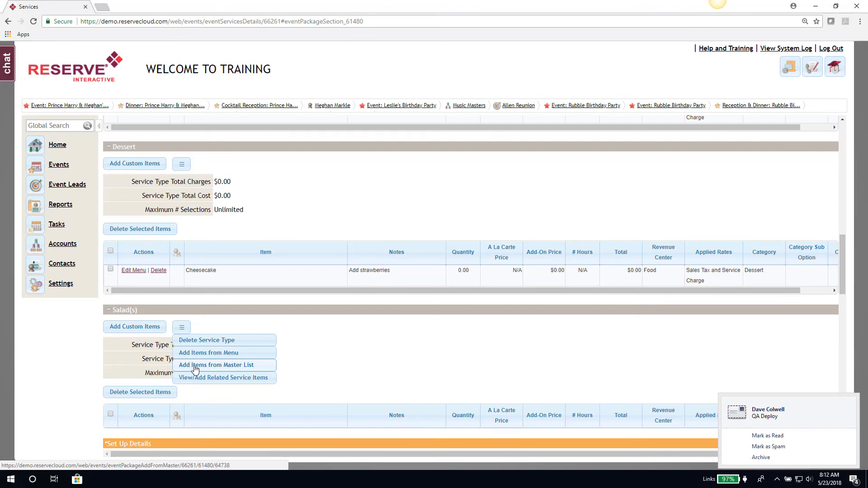
{"action": "left_click", "coordinate": [195, 369]}
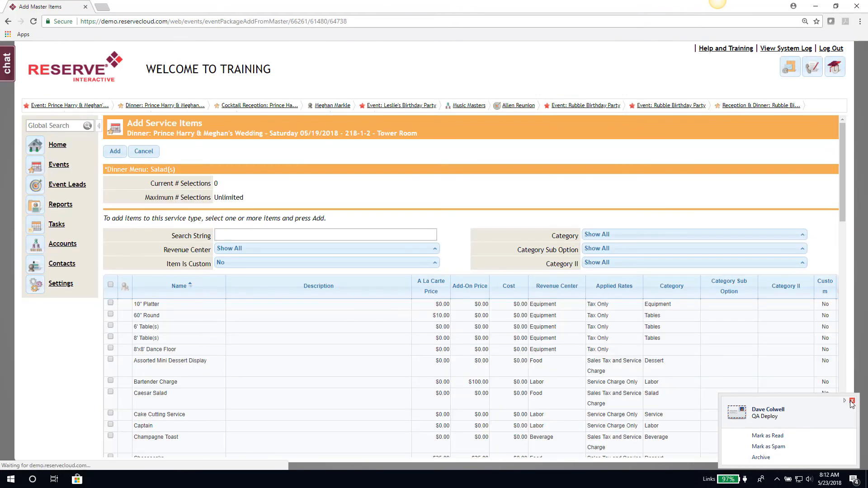
{"action": "left_click", "coordinate": [852, 402]}
{"action": "left_click", "coordinate": [238, 239]}
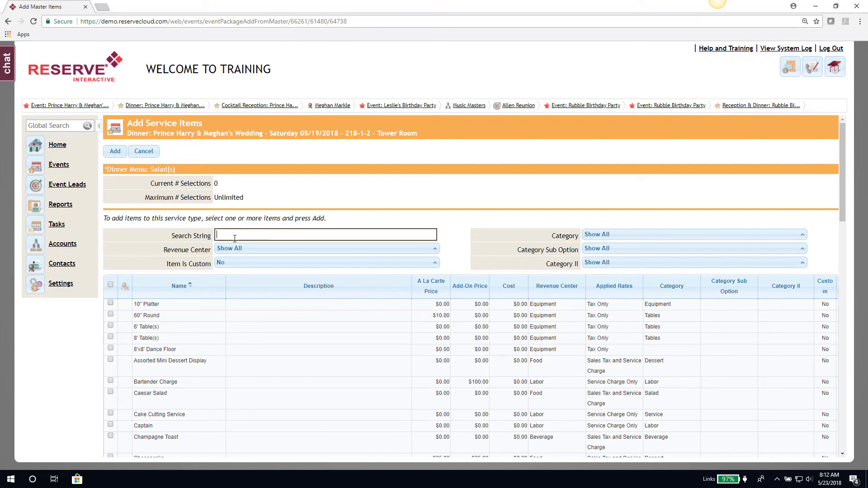
{"action": "left_click", "coordinate": [589, 233]}
{"action": "scroll", "coordinate": [633, 298], "scroll_direction": "down", "scroll_amount": 5}
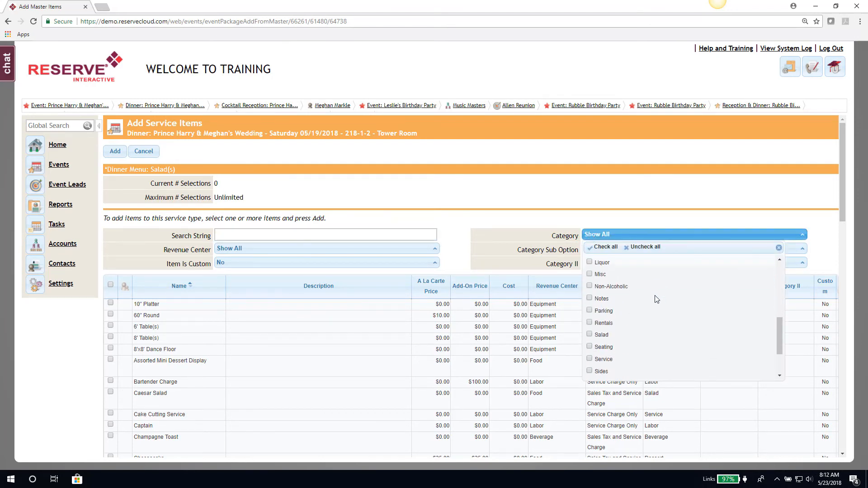
{"action": "left_click", "coordinate": [595, 337]}
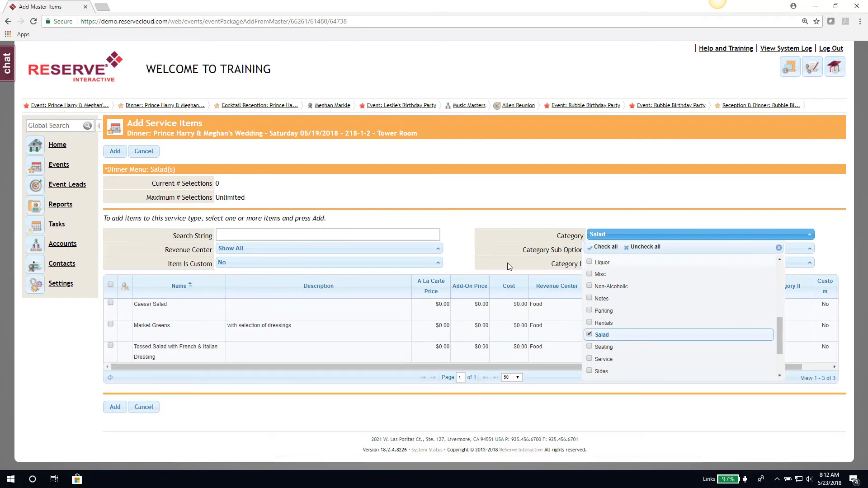
{"action": "left_click", "coordinate": [111, 303]}
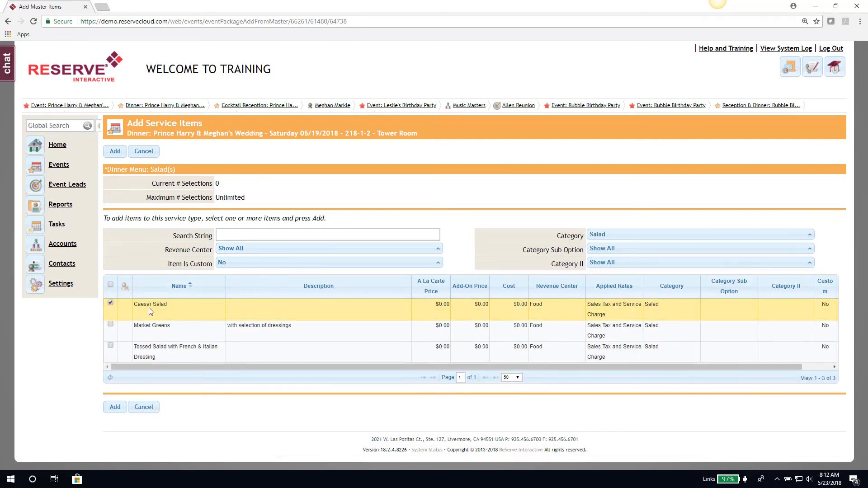
{"action": "left_click", "coordinate": [114, 408]}
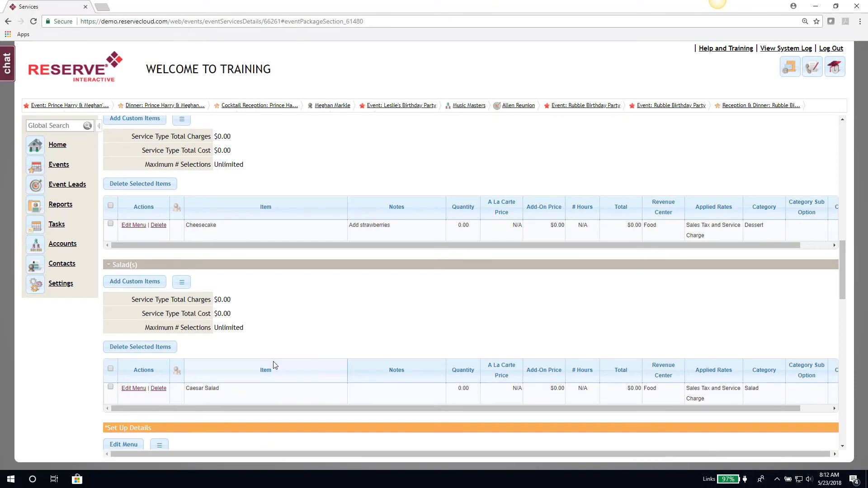
Open reordering for the Dinner Menu and move the Salad(s) service type between Appetizer and Entree.
{"action": "scroll", "coordinate": [298, 352], "scroll_direction": "up", "scroll_amount": 4}
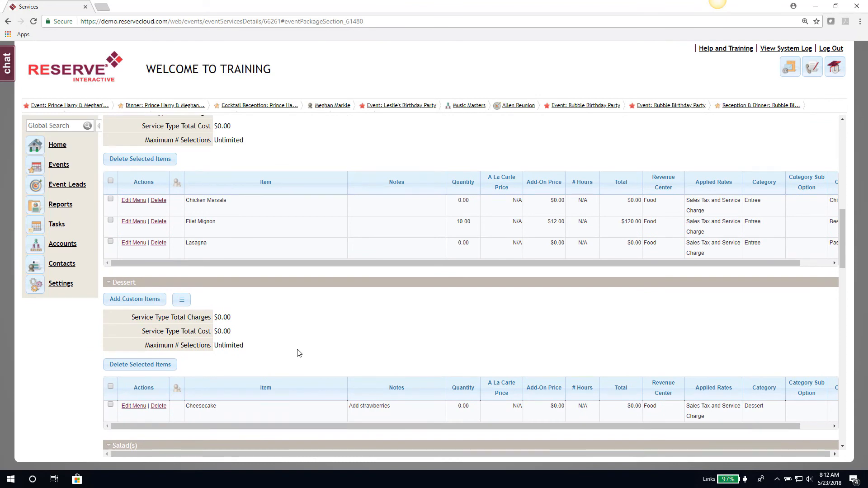
{"action": "scroll", "coordinate": [298, 352], "scroll_direction": "down", "scroll_amount": 2}
{"action": "scroll", "coordinate": [339, 329], "scroll_direction": "up", "scroll_amount": 10}
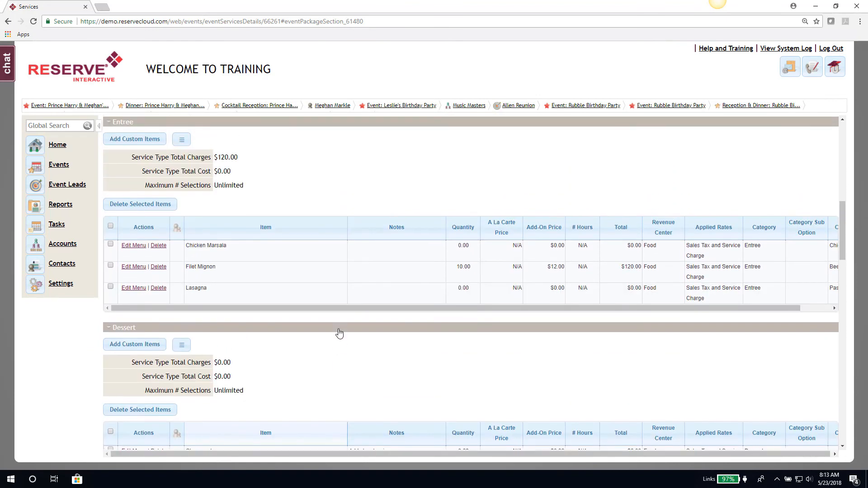
{"action": "scroll", "coordinate": [339, 332], "scroll_direction": "up", "scroll_amount": 4}
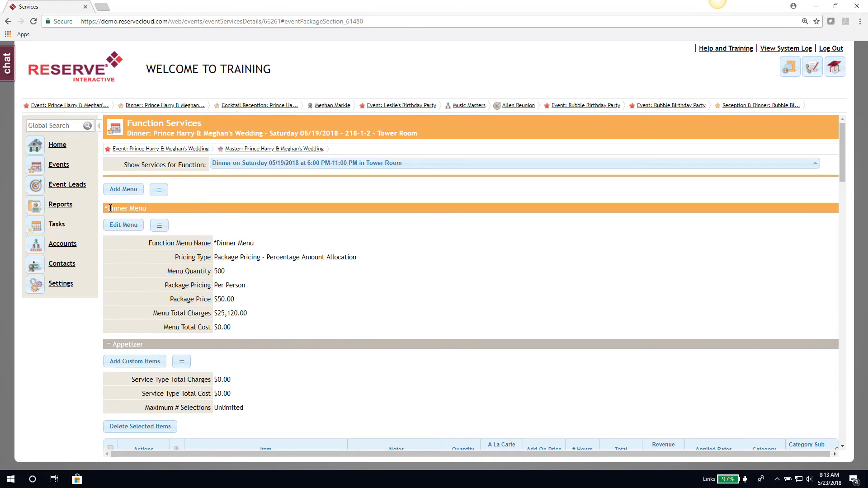
{"action": "left_click", "coordinate": [159, 225]}
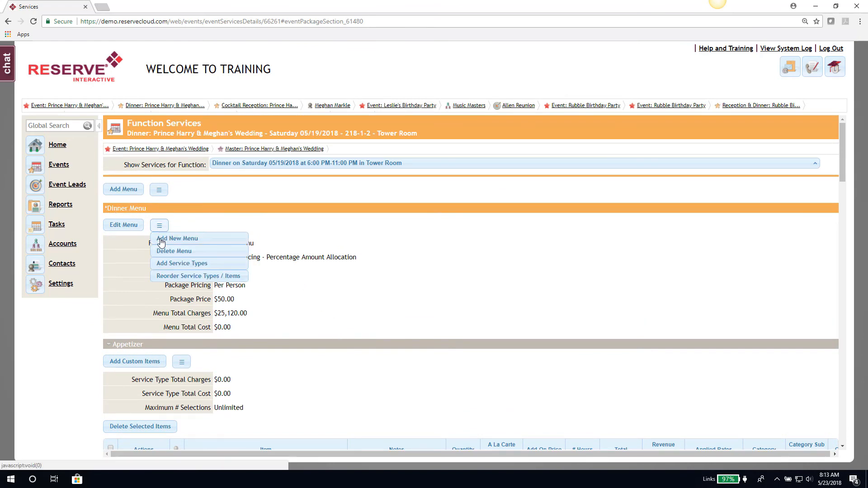
{"action": "left_click", "coordinate": [185, 277]}
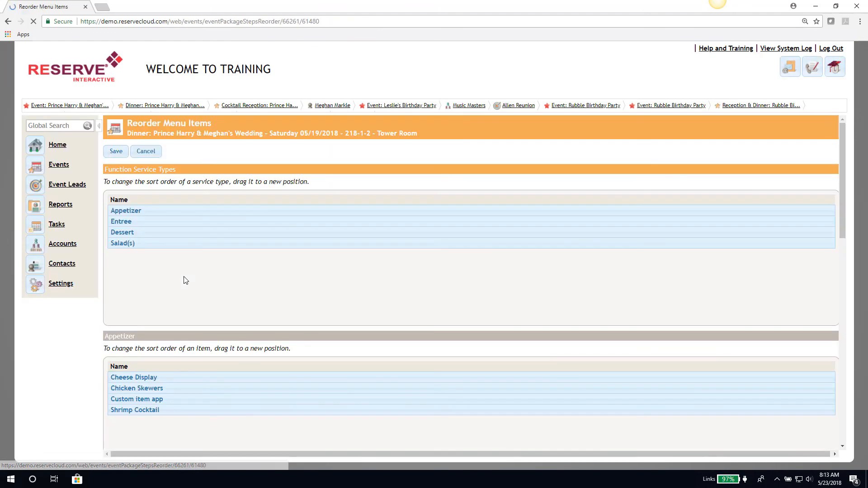
{"action": "left_click_drag", "start_coordinate": [149, 244], "coordinate": [147, 222]}
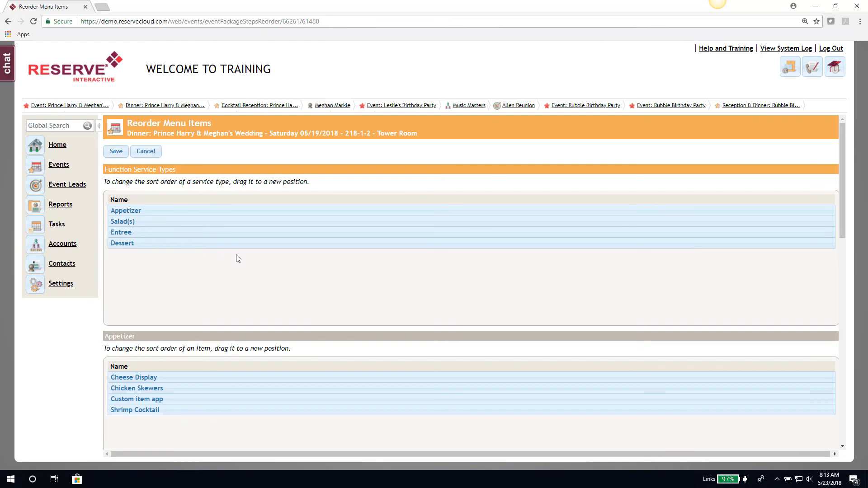
Move Shrimp Cocktail directly below Cheese Display in the Appetizer item order and save the new menu order.
{"action": "scroll", "coordinate": [237, 257], "scroll_direction": "down", "scroll_amount": 3}
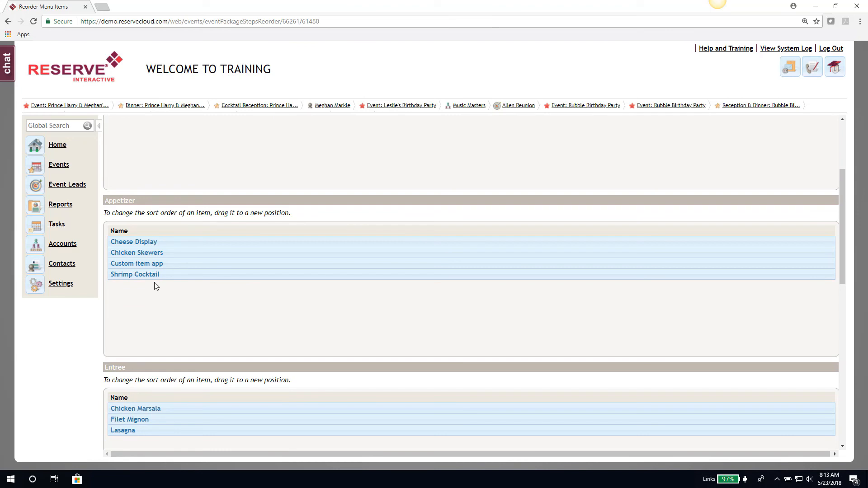
{"action": "left_click_drag", "start_coordinate": [166, 269], "coordinate": [161, 251]}
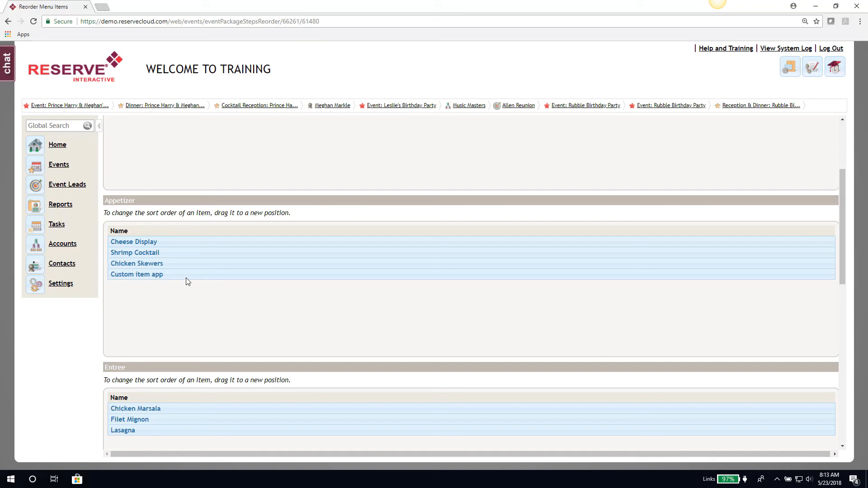
{"action": "scroll", "coordinate": [189, 281], "scroll_direction": "down", "scroll_amount": 2}
{"action": "scroll", "coordinate": [188, 281], "scroll_direction": "up", "scroll_amount": 5}
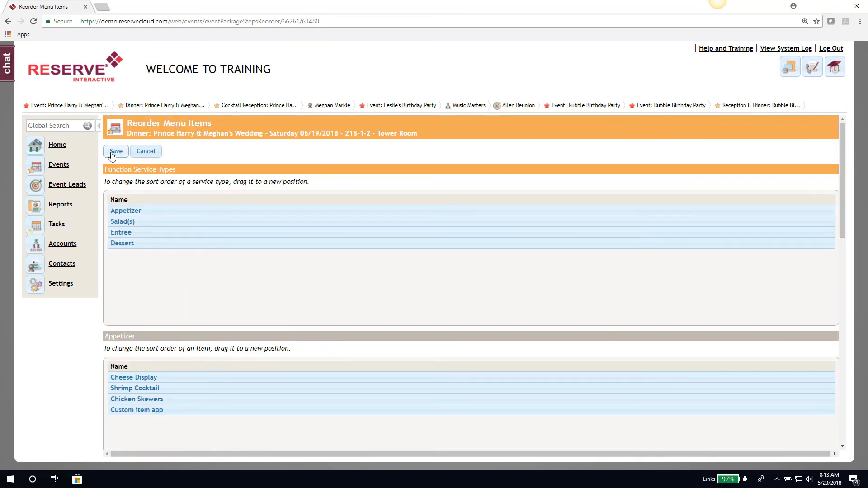
{"action": "left_click", "coordinate": [112, 154]}
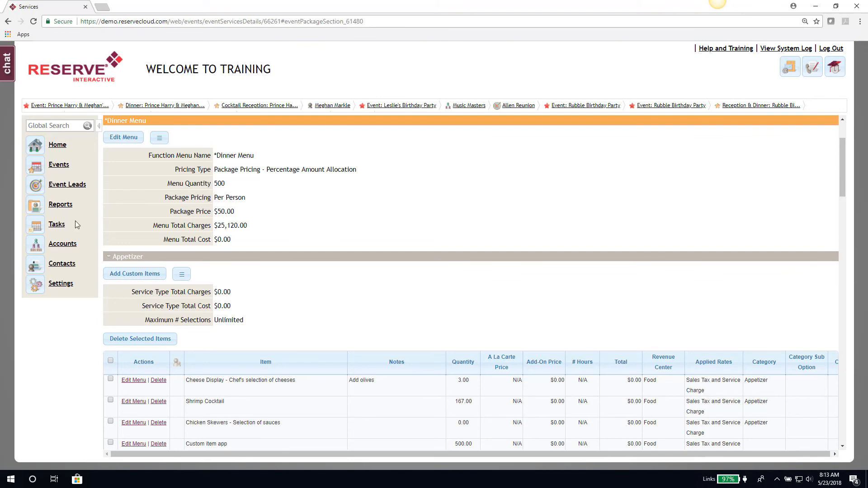
Collapse the Dinner Menu's Appetizer, Salad(s), Entree and Dessert sections.
{"action": "left_click", "coordinate": [108, 258]}
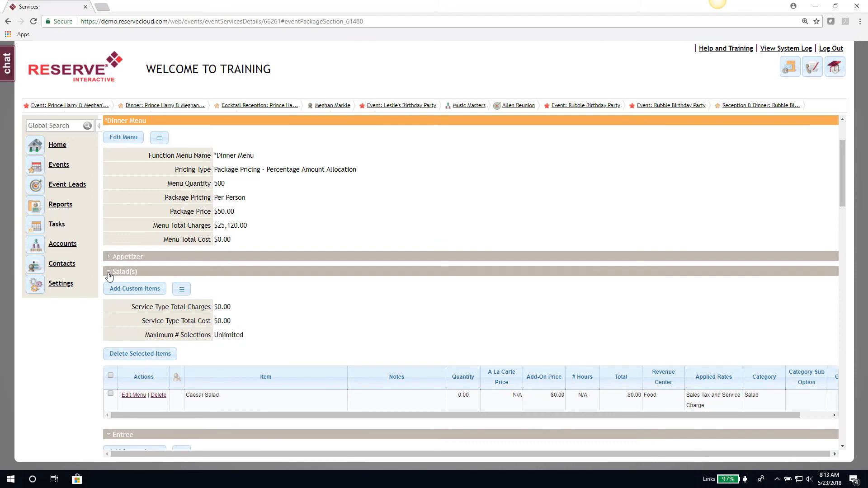
{"action": "left_click", "coordinate": [110, 271]}
{"action": "left_click", "coordinate": [109, 287]}
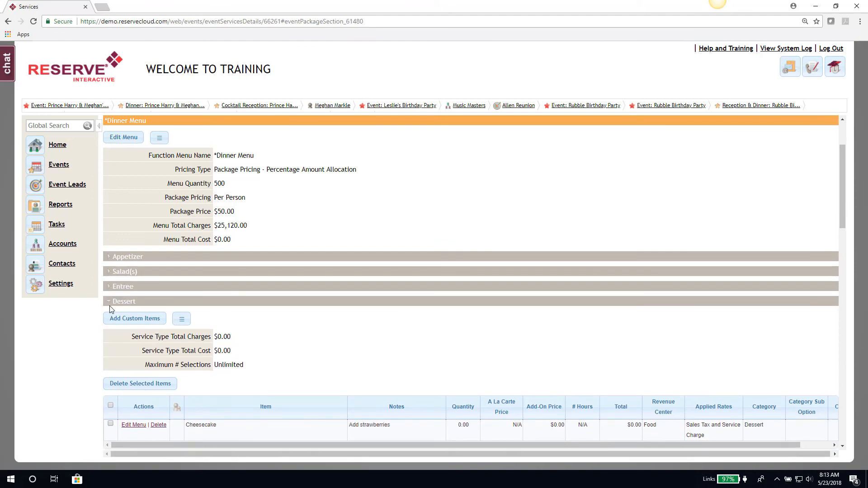
{"action": "left_click", "coordinate": [109, 303]}
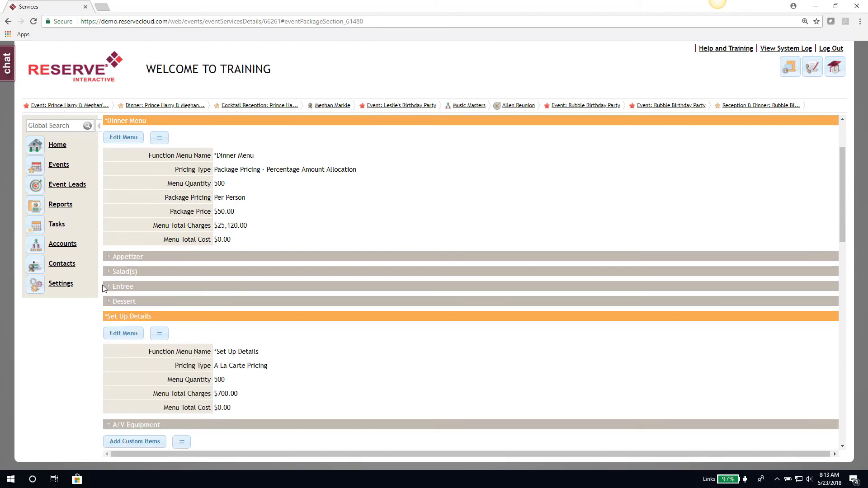
Expand the Dinner Menu's Appetizer section and review the order of its items.
{"action": "left_click", "coordinate": [109, 260]}
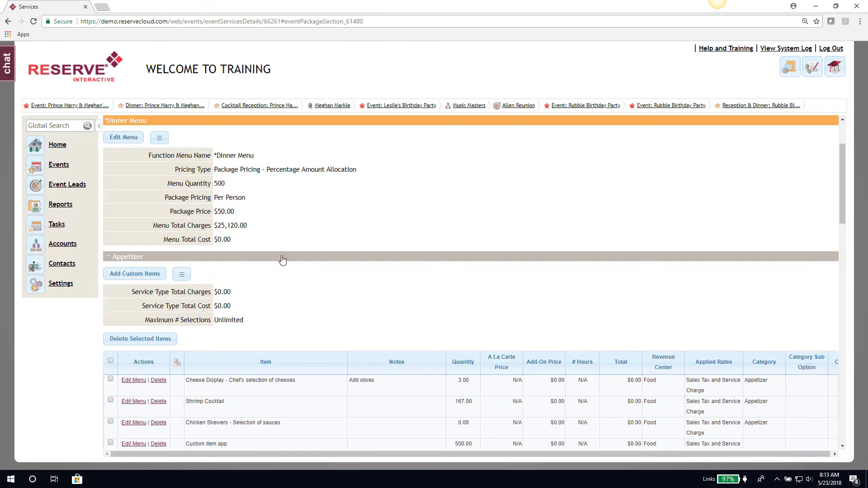
{"action": "scroll", "coordinate": [280, 258], "scroll_direction": "down", "scroll_amount": 2}
{"action": "scroll", "coordinate": [280, 257], "scroll_direction": "down", "scroll_amount": 2}
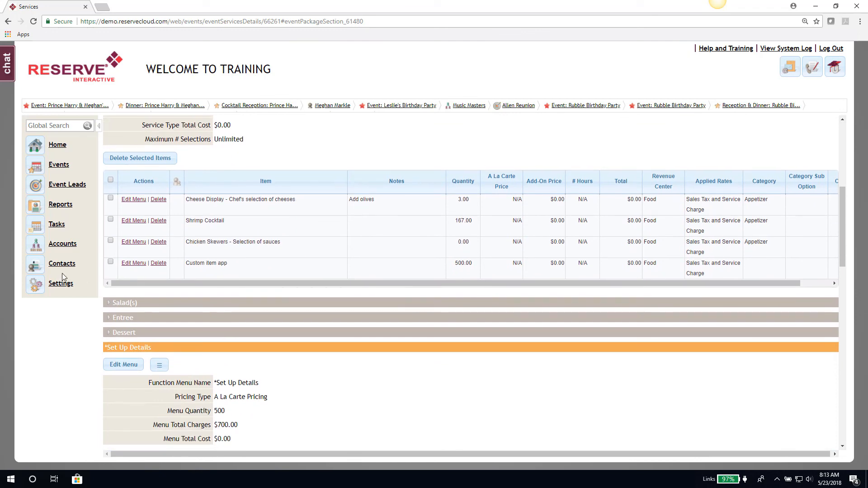
Go to the wedding's event record and generate an event document from the *Event Order template.
{"action": "scroll", "coordinate": [274, 269], "scroll_direction": "up", "scroll_amount": 6}
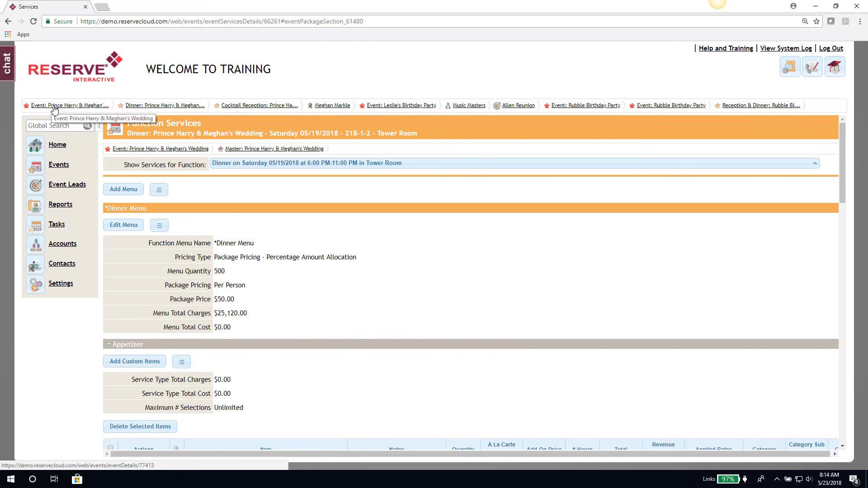
{"action": "left_click", "coordinate": [148, 149]}
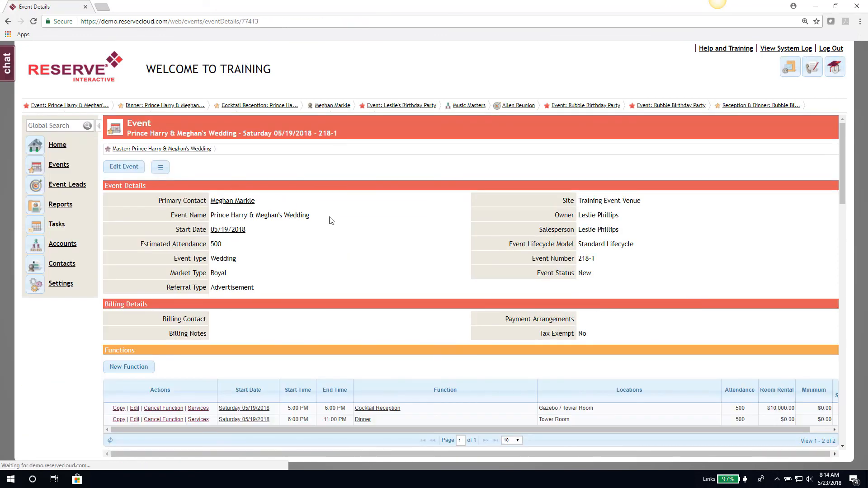
{"action": "scroll", "coordinate": [328, 221], "scroll_direction": "down", "scroll_amount": 8}
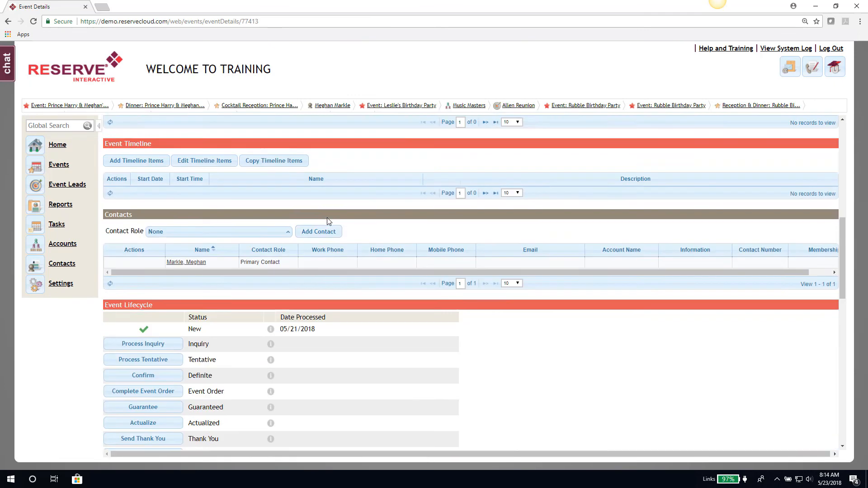
{"action": "scroll", "coordinate": [327, 218], "scroll_direction": "down", "scroll_amount": 8}
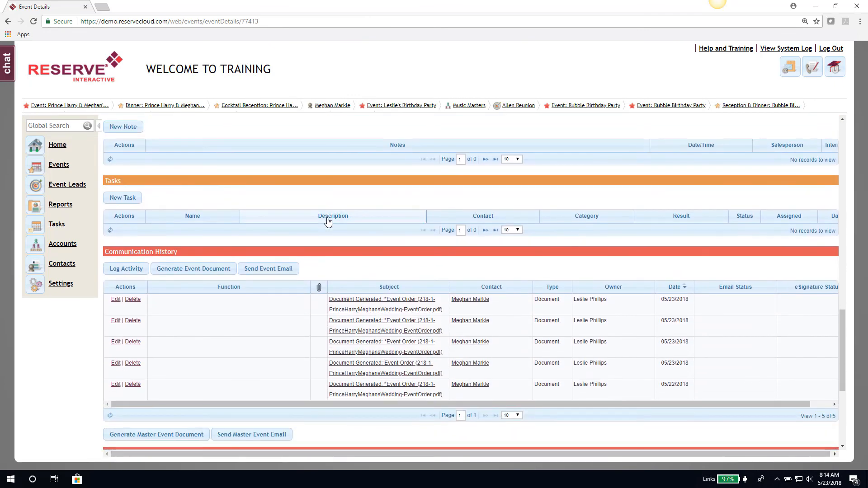
{"action": "left_click", "coordinate": [195, 272]}
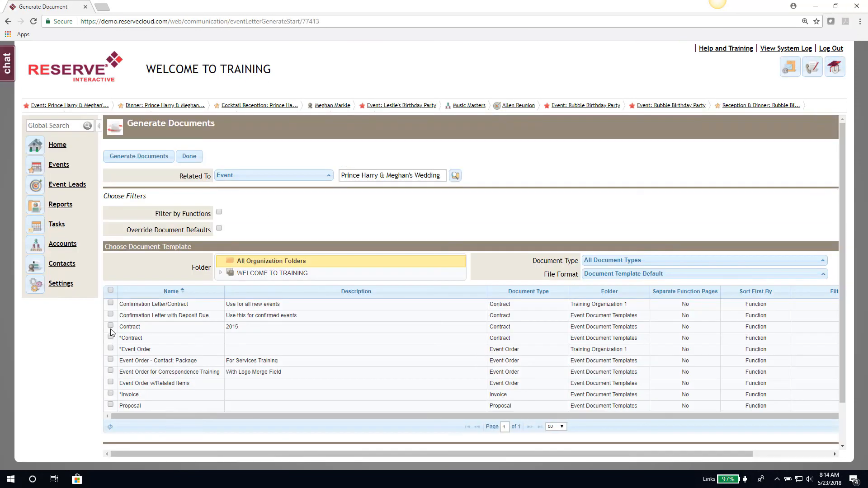
{"action": "left_click", "coordinate": [110, 348]}
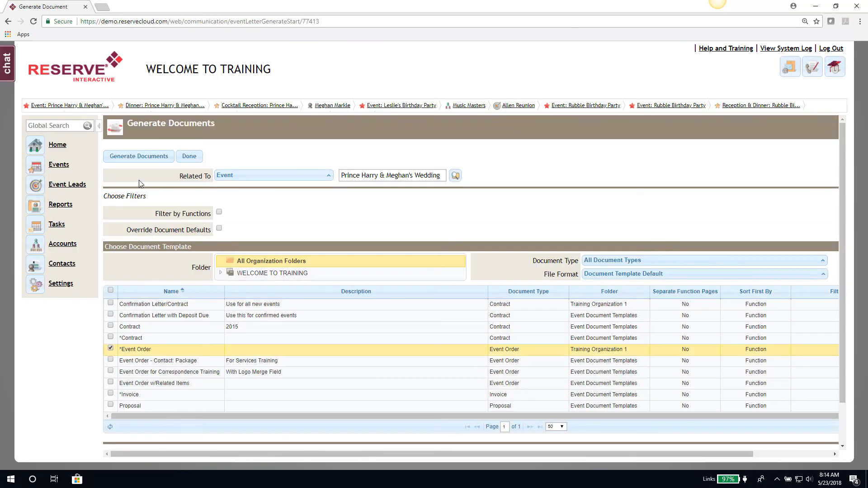
{"action": "left_click", "coordinate": [140, 158]}
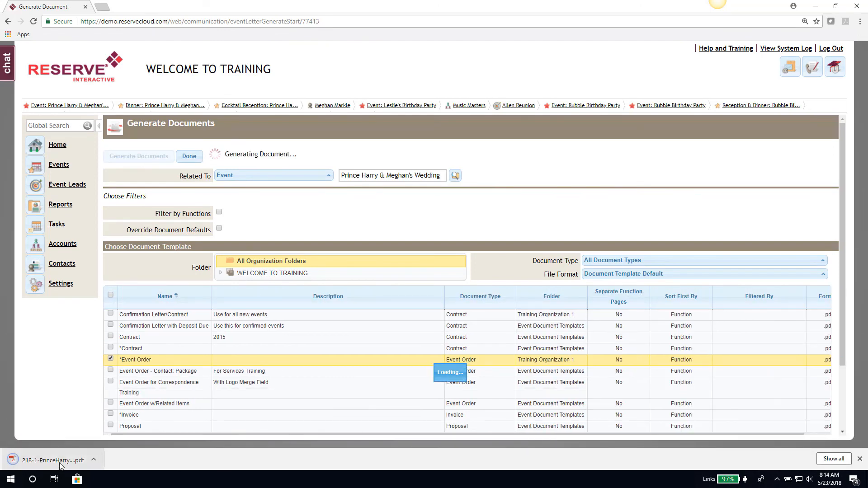
Open the generated event order PDF and review its Dinner Menu sections, Set Up Details and charges.
{"action": "left_click", "coordinate": [59, 461]}
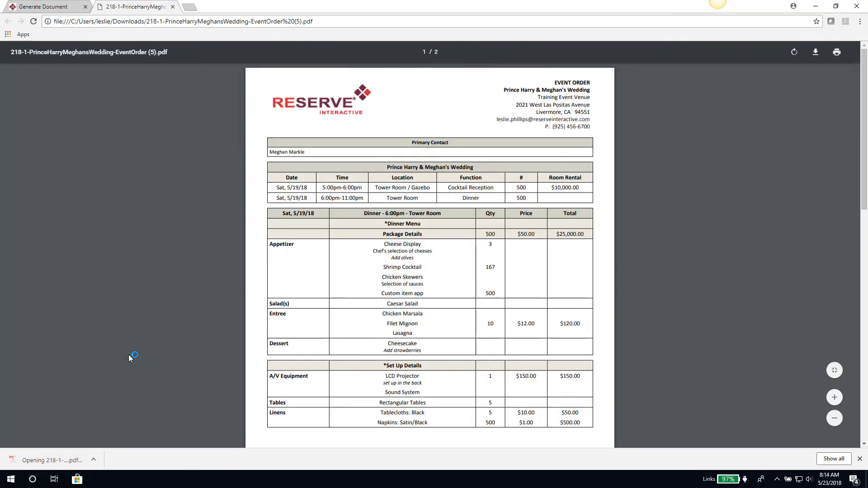
{"action": "scroll", "coordinate": [433, 222], "scroll_direction": "down", "scroll_amount": 1}
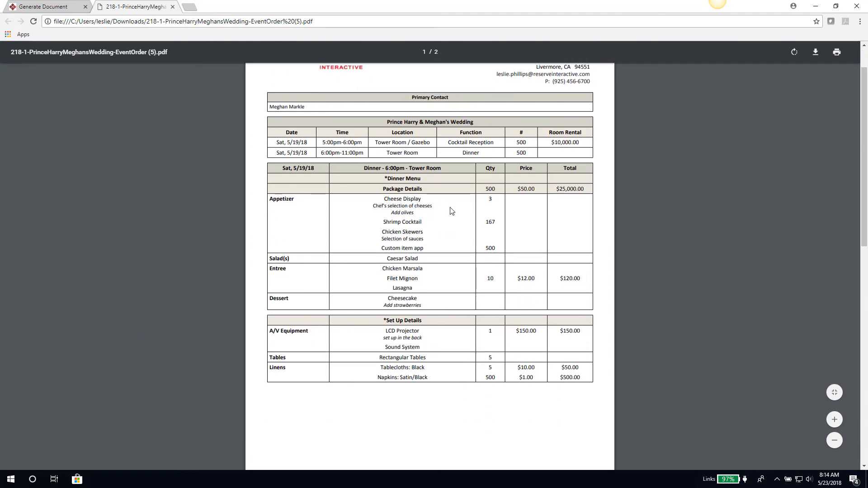
{"action": "scroll", "coordinate": [472, 221], "scroll_direction": "down", "scroll_amount": 1}
{"action": "scroll", "coordinate": [470, 221], "scroll_direction": "down", "scroll_amount": 3}
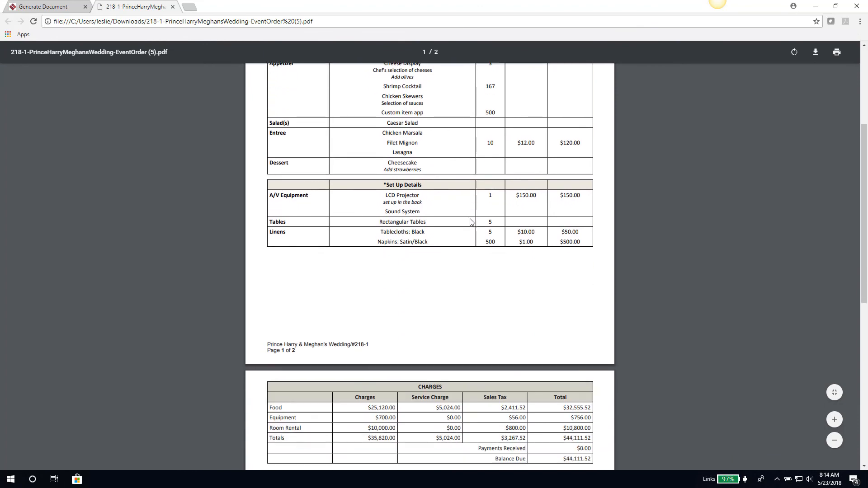
{"action": "scroll", "coordinate": [472, 223], "scroll_direction": "up", "scroll_amount": 6}
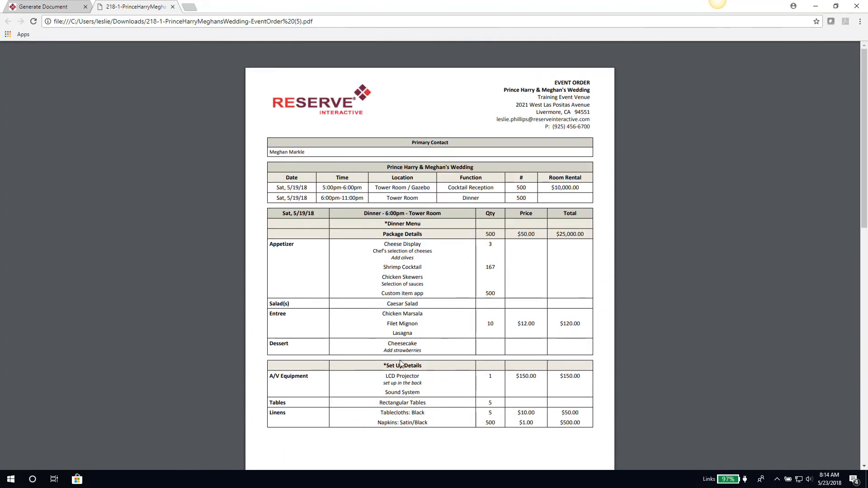
Close the event order PDF, finish document generation and return to the wedding event's list of functions.
{"action": "left_click", "coordinate": [173, 7]}
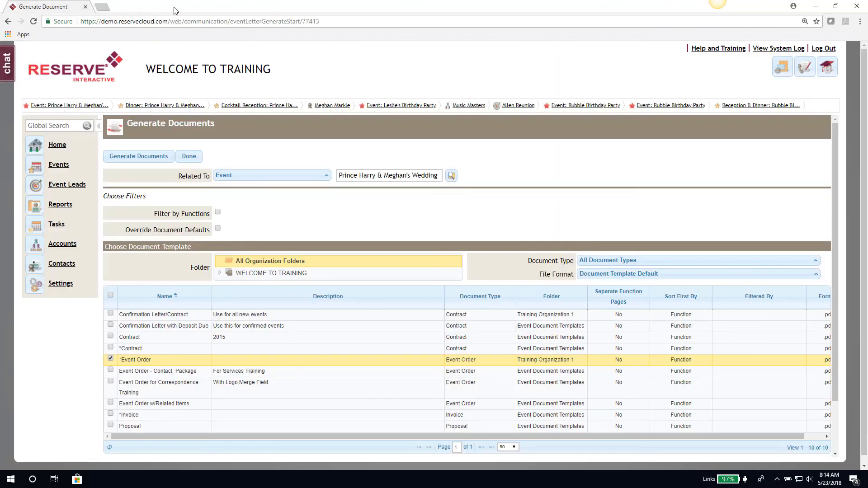
{"action": "left_click", "coordinate": [194, 159]}
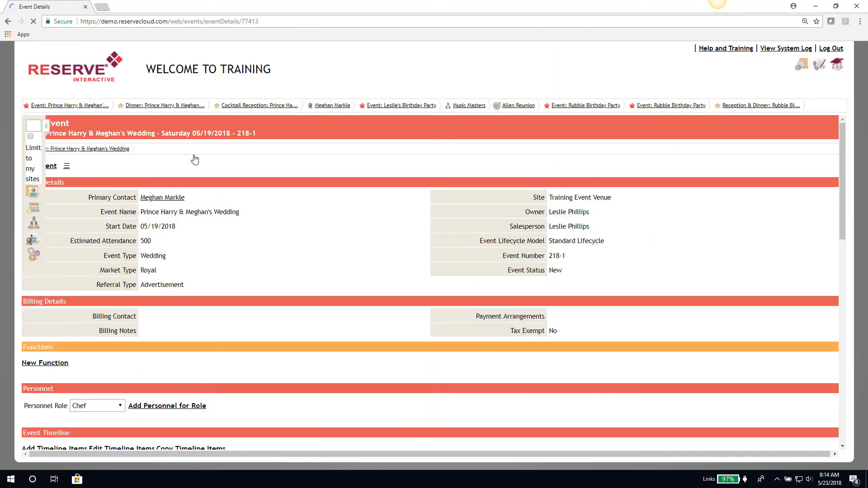
{"action": "scroll", "coordinate": [198, 327], "scroll_direction": "down", "scroll_amount": 2}
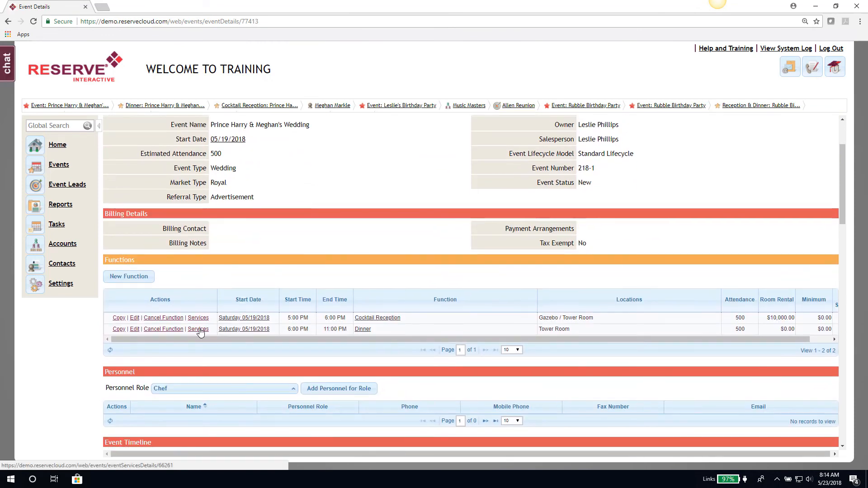